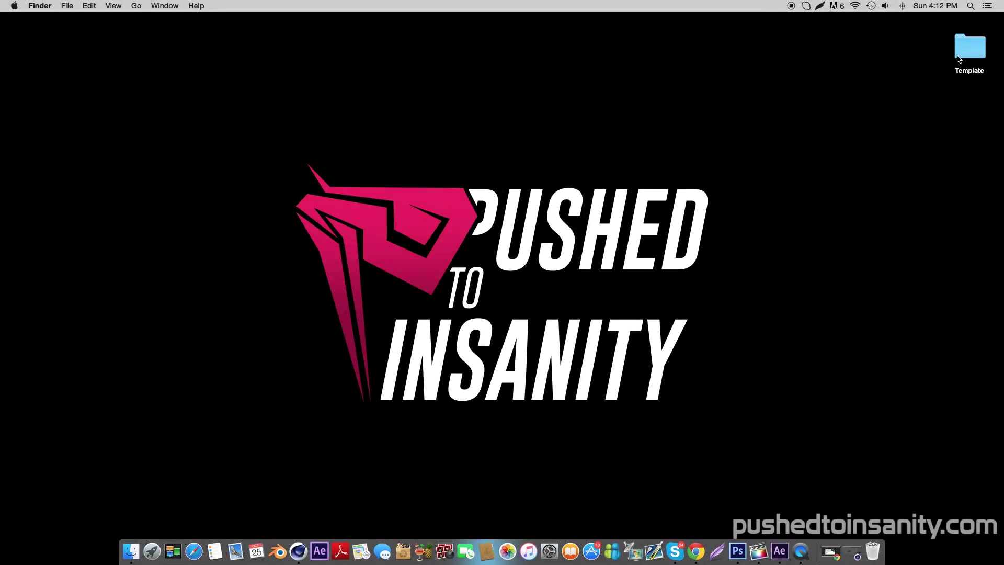
Move the Template folder to mid-desktop, open it, and centre its Finder window
{"action": "left_click_drag", "start_coordinate": [960, 59], "coordinate": [440, 160]}
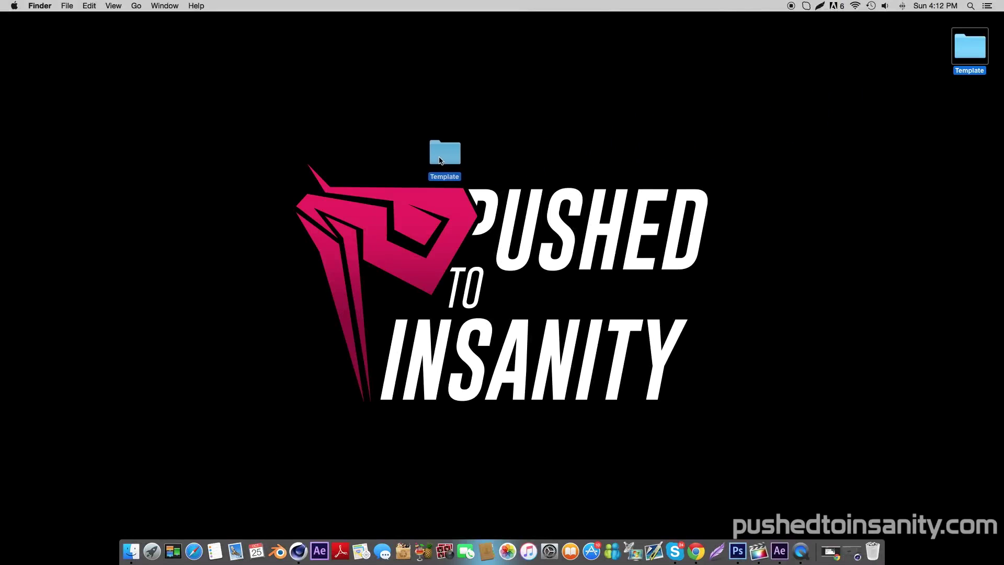
{"action": "left_click_drag", "start_coordinate": [440, 161], "coordinate": [424, 165]}
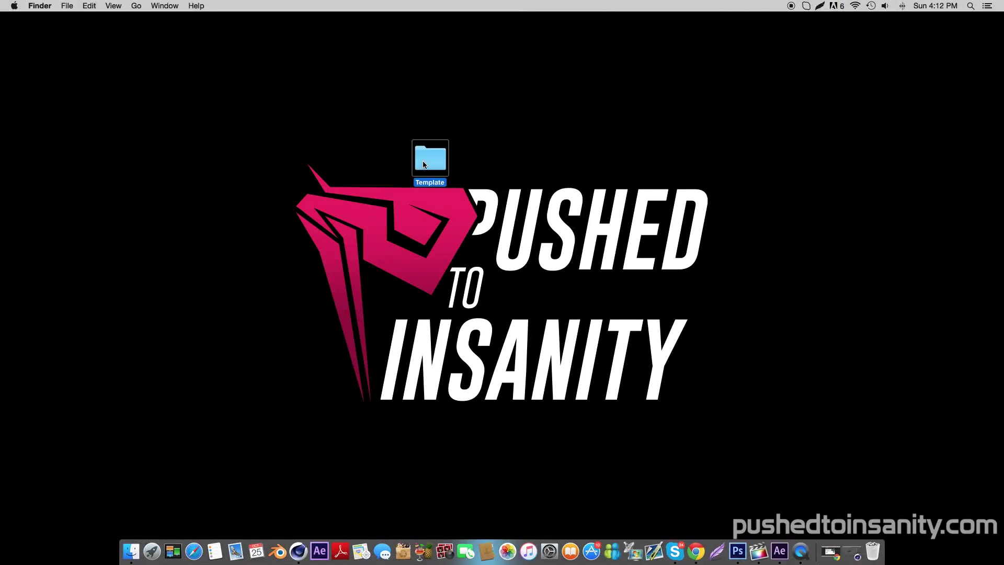
{"action": "double_click", "coordinate": [424, 165]}
{"action": "left_click_drag", "start_coordinate": [647, 95], "coordinate": [419, 202]}
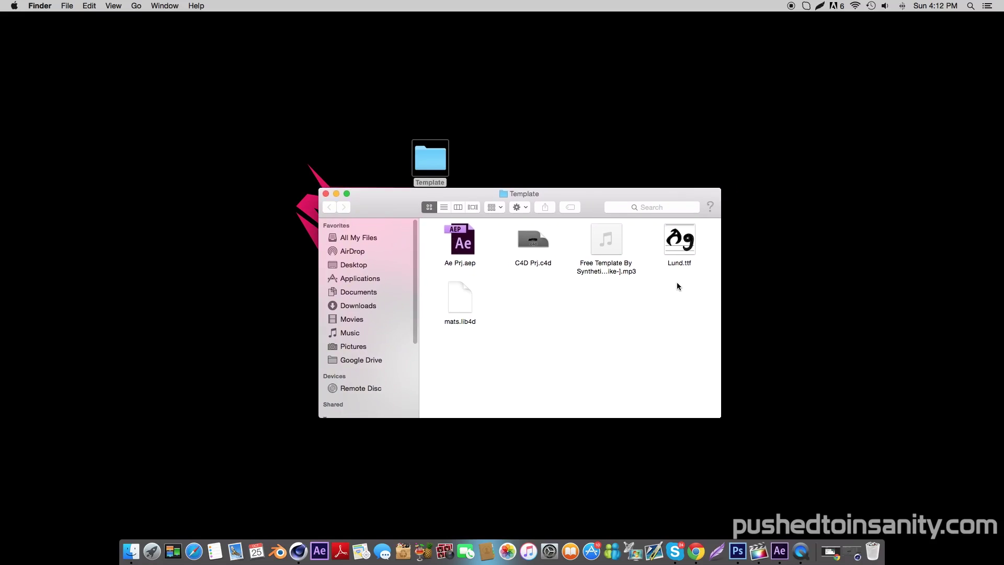
Install the Lund.ttf font through Font Book, dismiss the validation report, and quit Font Book
{"action": "double_click", "coordinate": [687, 262]}
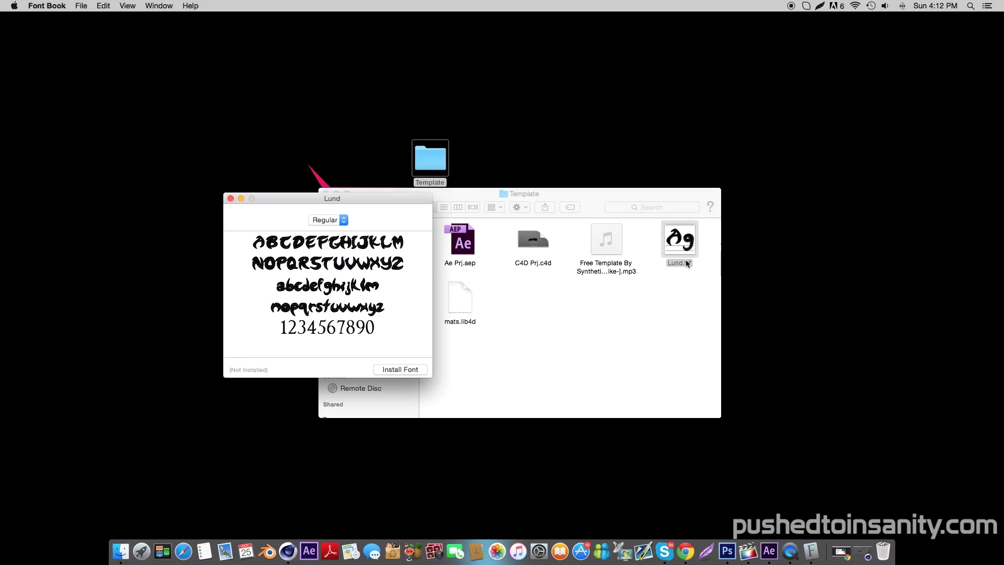
{"action": "left_click", "coordinate": [411, 368]}
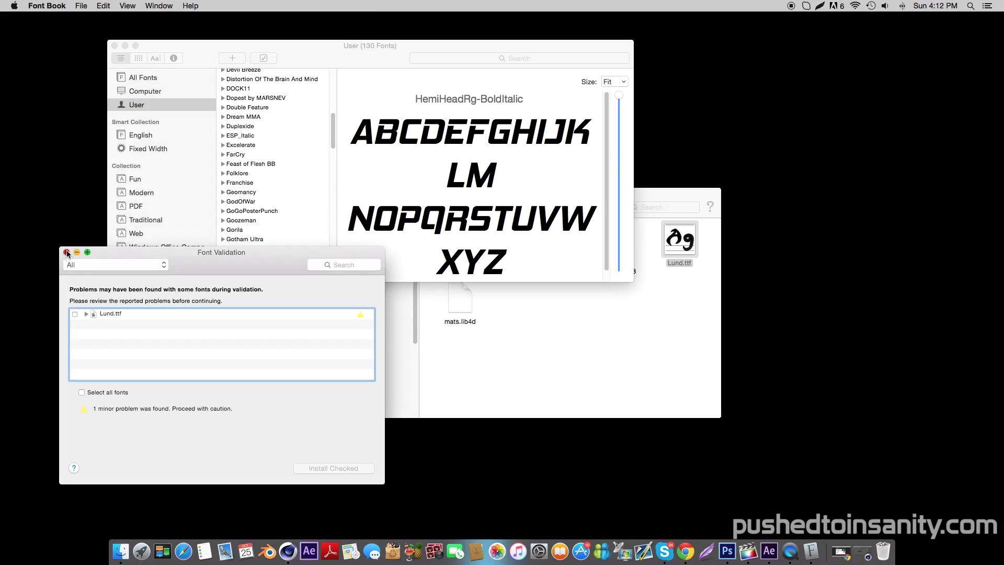
{"action": "left_click", "coordinate": [67, 253]}
{"action": "left_click", "coordinate": [115, 46]}
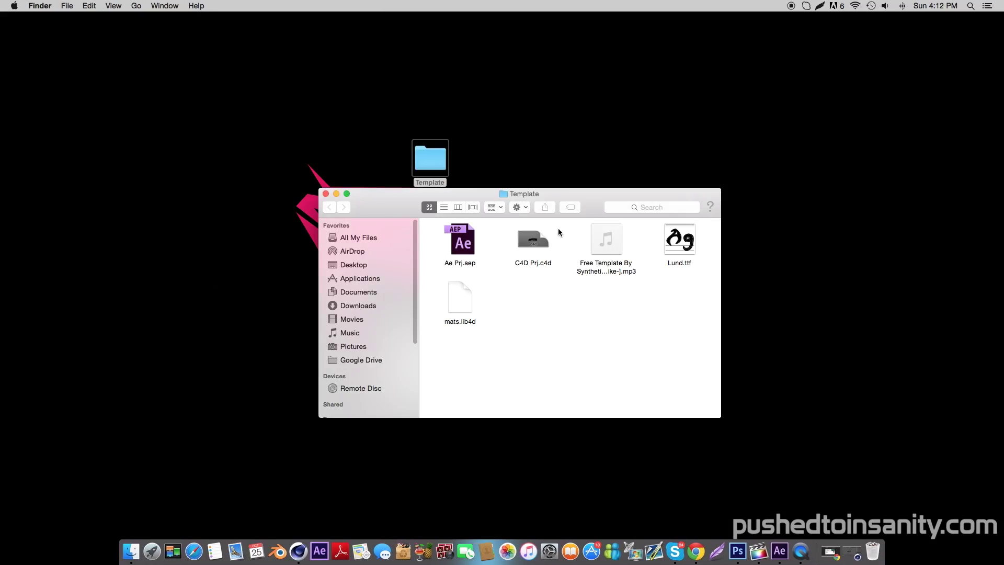
Open C4D Prj.c4d in Cinema 4D, confirming the already-open prompt
{"action": "left_click_drag", "start_coordinate": [569, 195], "coordinate": [557, 196]}
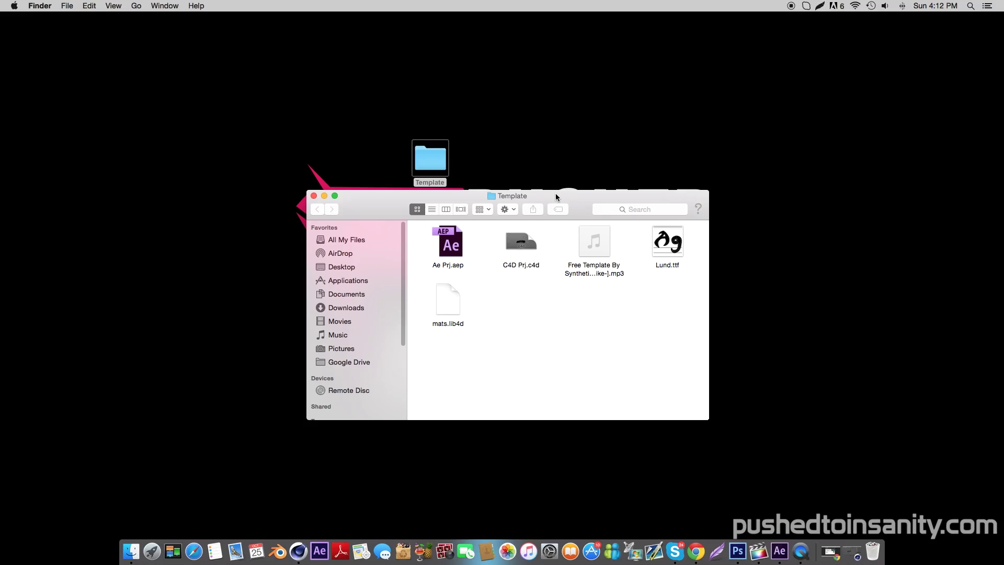
{"action": "double_click", "coordinate": [525, 244]}
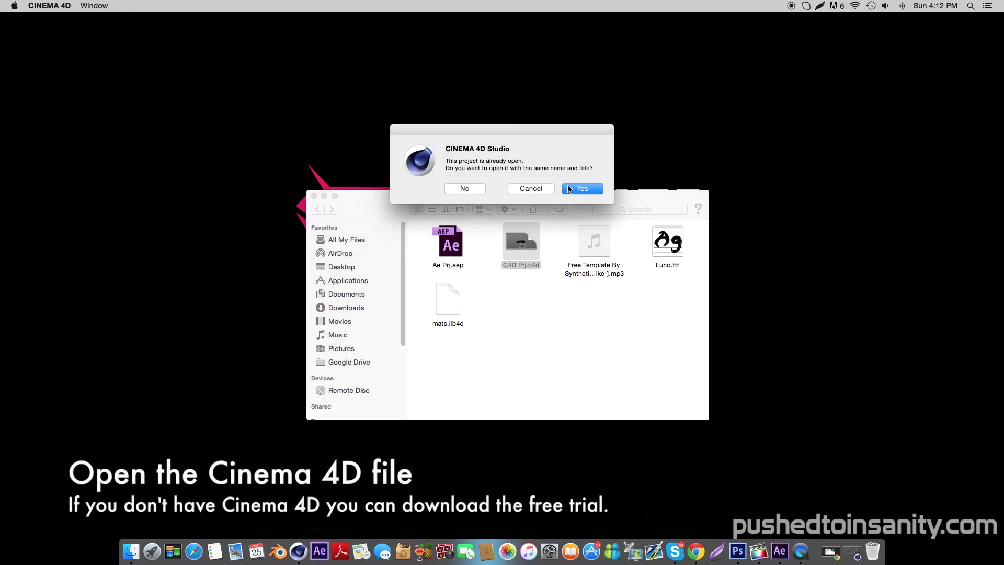
{"action": "left_click", "coordinate": [569, 188]}
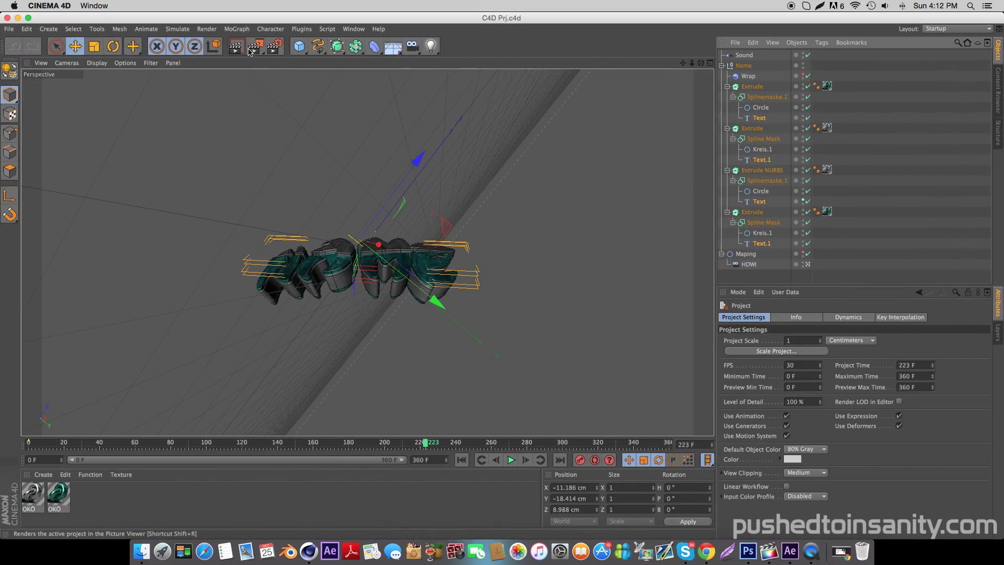
Render a viewport preview of the extruded text logo at frame 80
{"action": "left_click", "coordinate": [238, 47]}
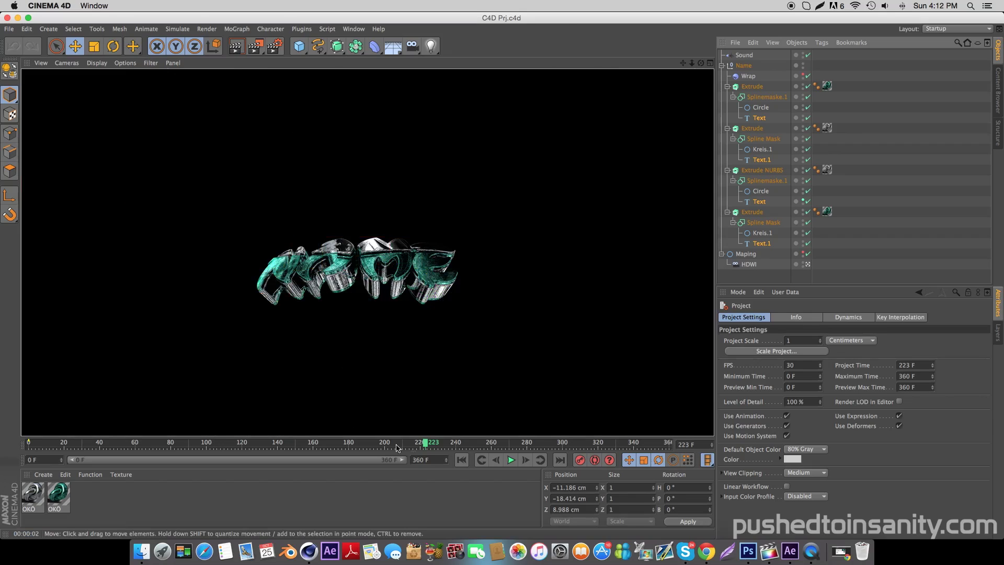
{"action": "mouse_move", "coordinate": [396, 448]}
{"action": "left_mouse_down"}
{"action": "mouse_move", "coordinate": [133, 435]}
{"action": "mouse_move", "coordinate": [190, 435]}
{"action": "mouse_move", "coordinate": [169, 434]}
{"action": "left_mouse_up"}
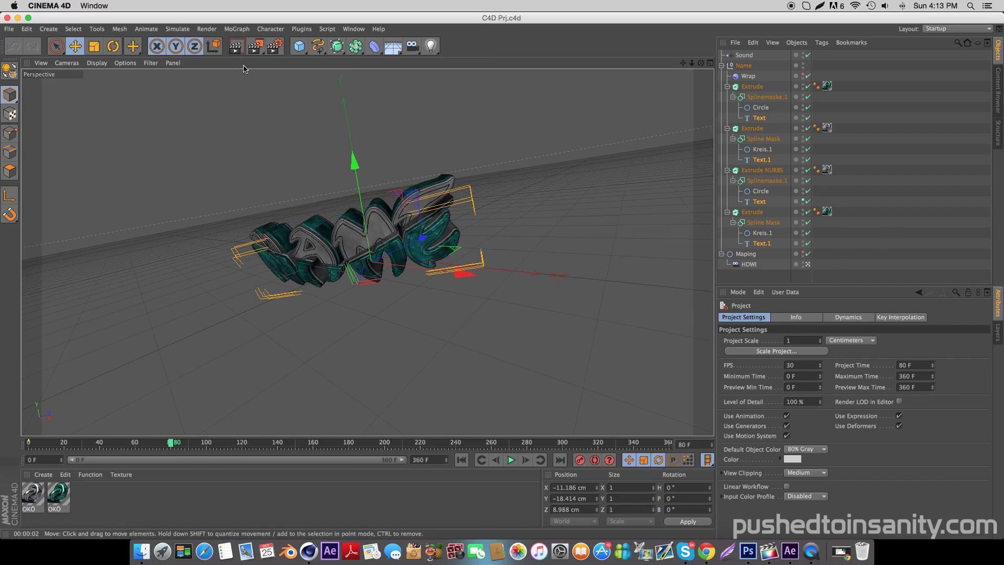
{"action": "key", "text": "ctrl+r"}
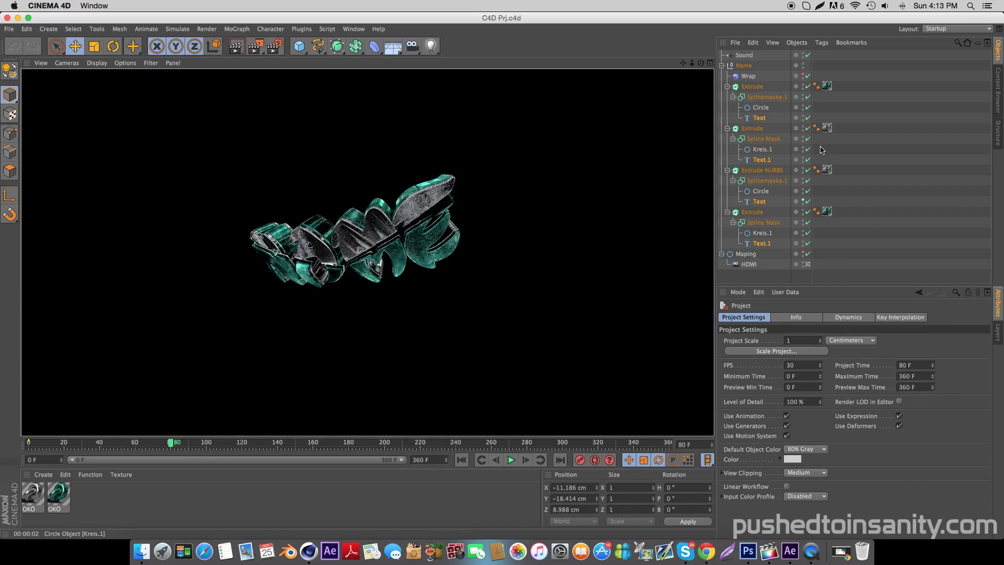
Change the text of all Text objects from NAME to INSANITY
{"action": "left_click", "coordinate": [760, 119]}
{"action": "left_click", "coordinate": [761, 159], "text": "shift"}
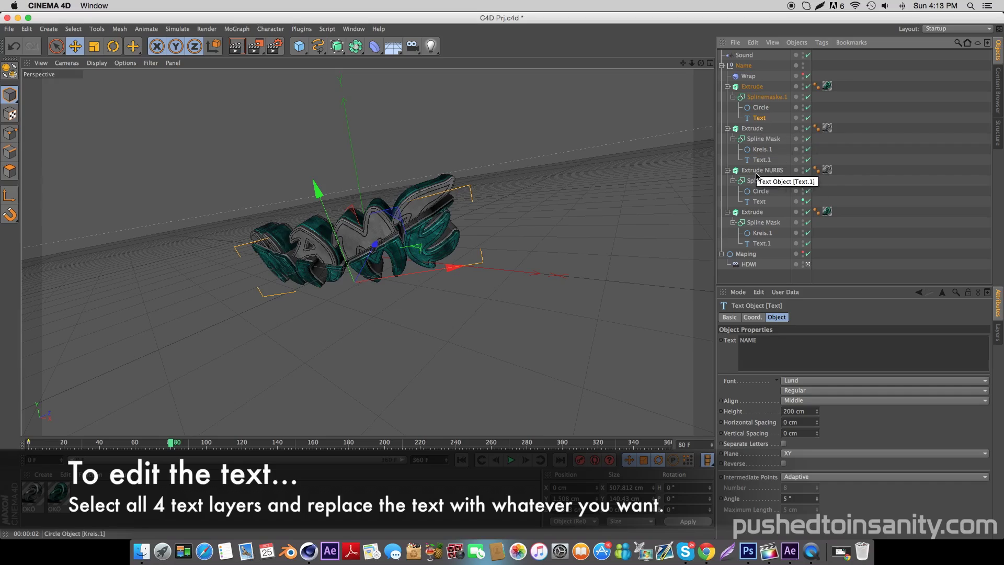
{"action": "left_click", "coordinate": [760, 201], "text": "shift"}
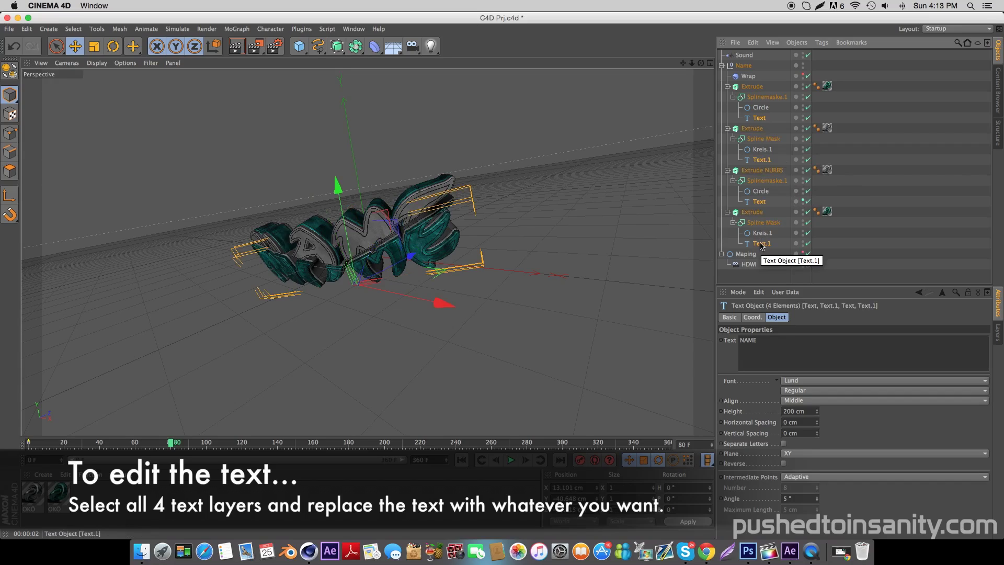
{"action": "double_click", "coordinate": [772, 340]}
{"action": "type", "text": "INSANITY"}
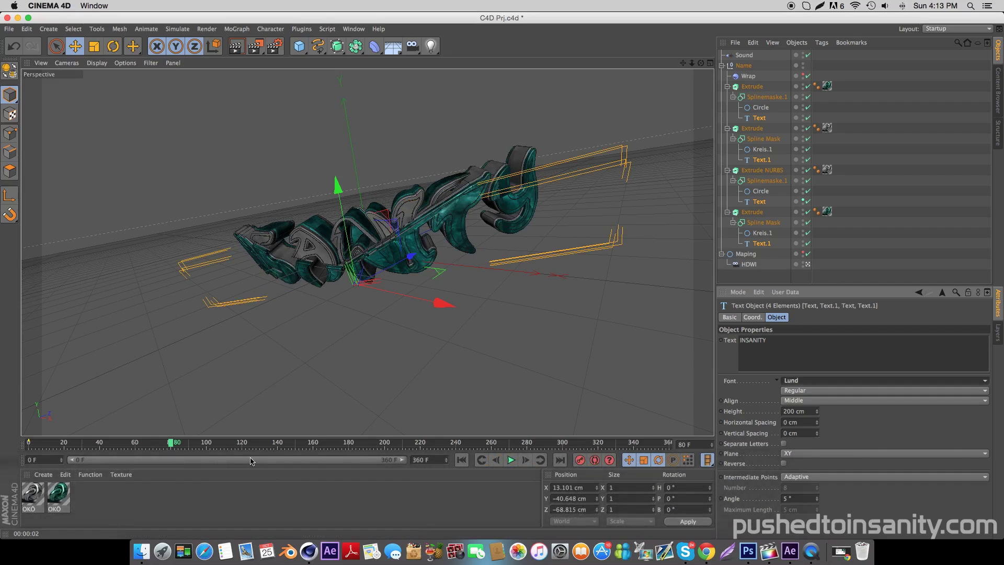
Render a viewport preview of the INSANITY text at frame 302
{"action": "left_click_drag", "start_coordinate": [166, 448], "coordinate": [72, 448]}
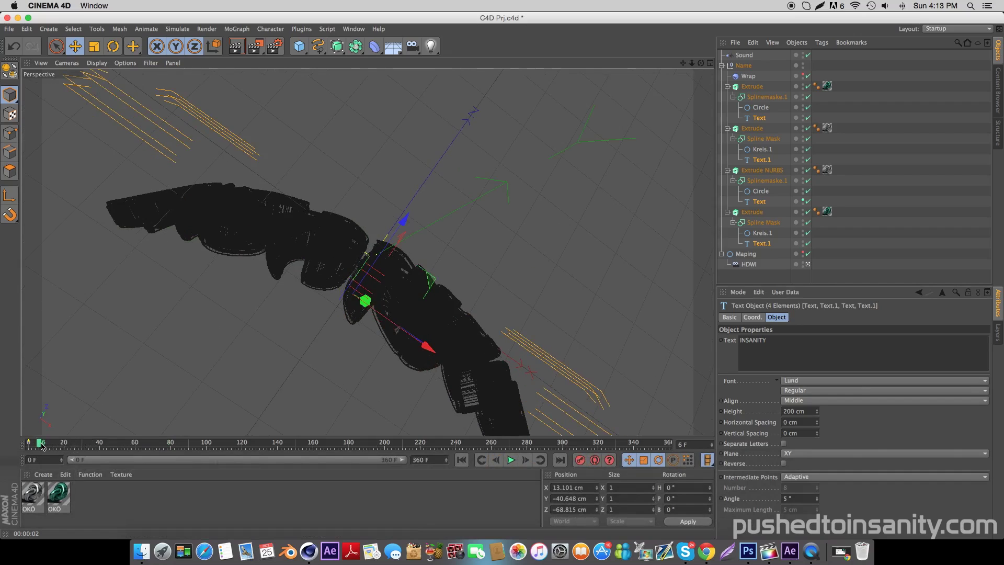
{"action": "left_click_drag", "start_coordinate": [154, 447], "coordinate": [566, 444]}
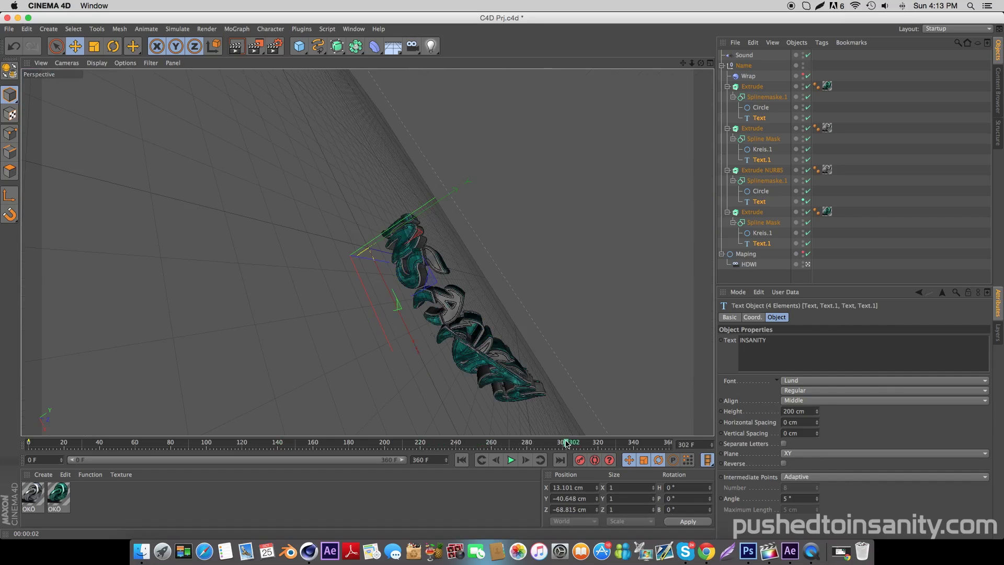
{"action": "left_click", "coordinate": [236, 52]}
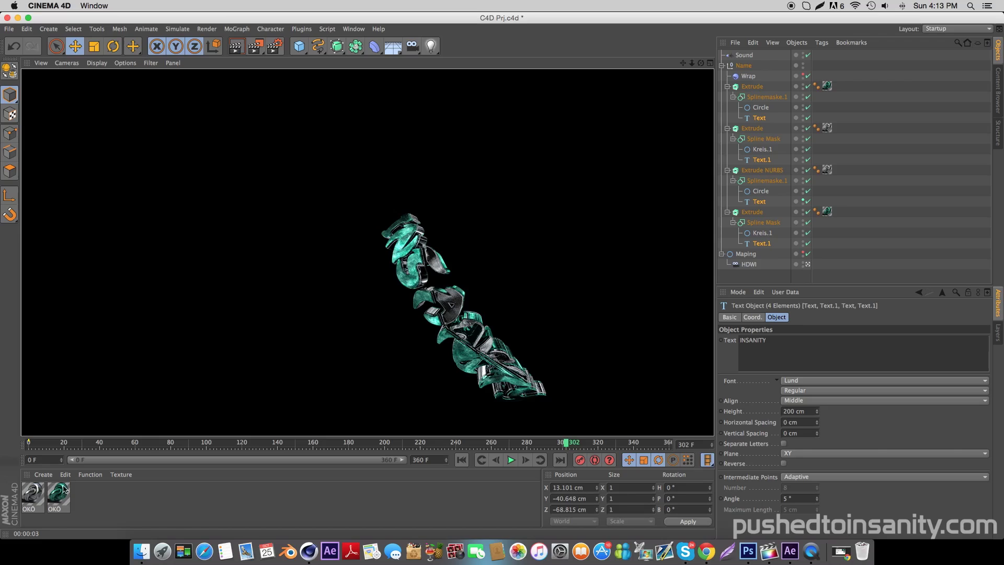
Set the render output file to 'render' inside a new render folder in Desktop/Template
{"action": "left_click", "coordinate": [274, 46]}
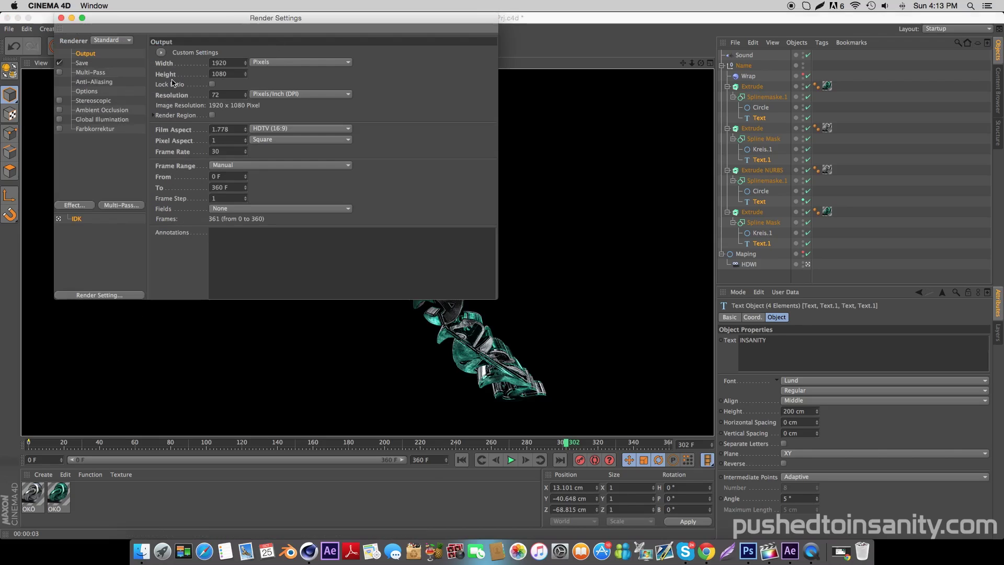
{"action": "left_click", "coordinate": [89, 64]}
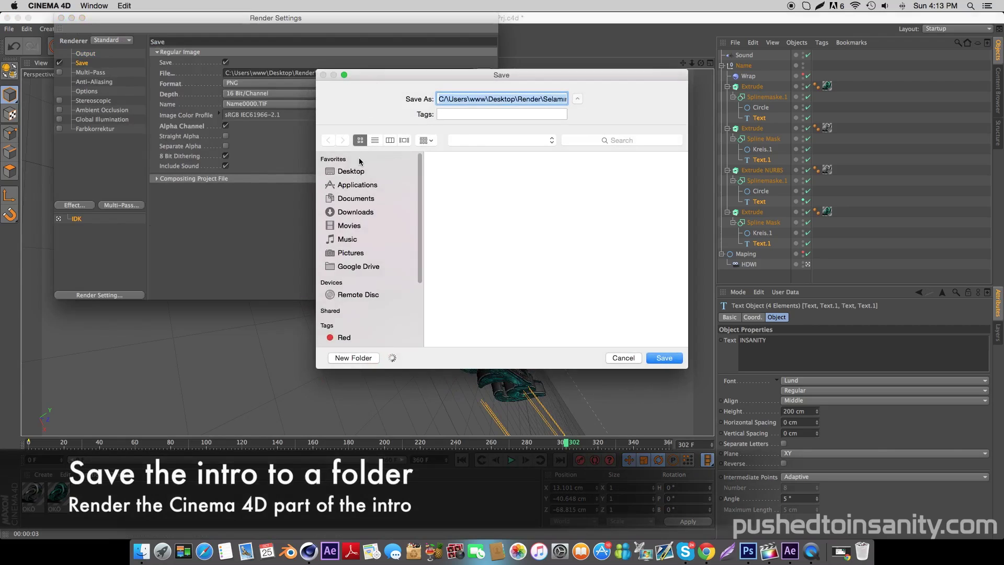
{"action": "left_click", "coordinate": [358, 172]}
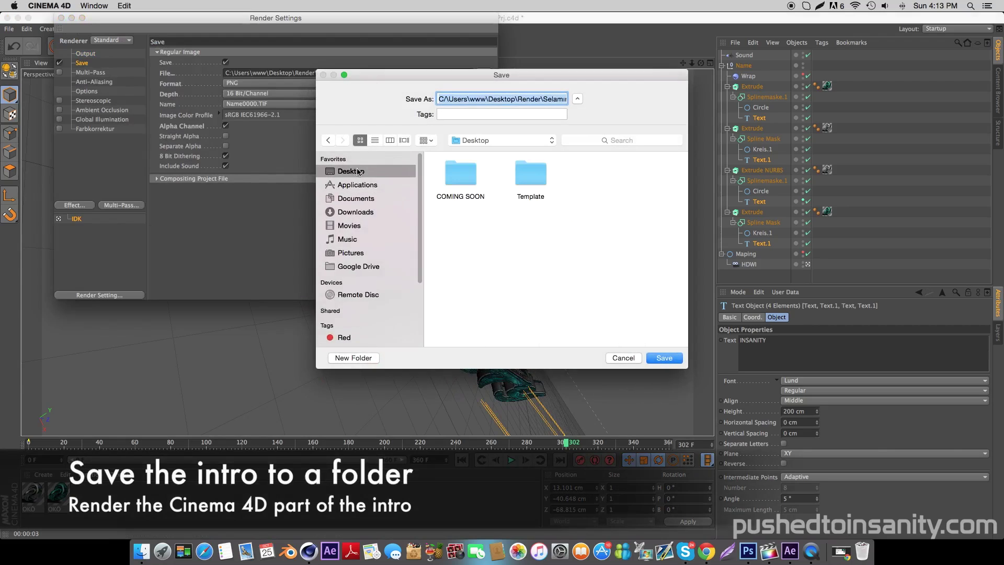
{"action": "double_click", "coordinate": [527, 172]}
{"action": "left_click", "coordinate": [366, 358]}
{"action": "type", "text": "re"}
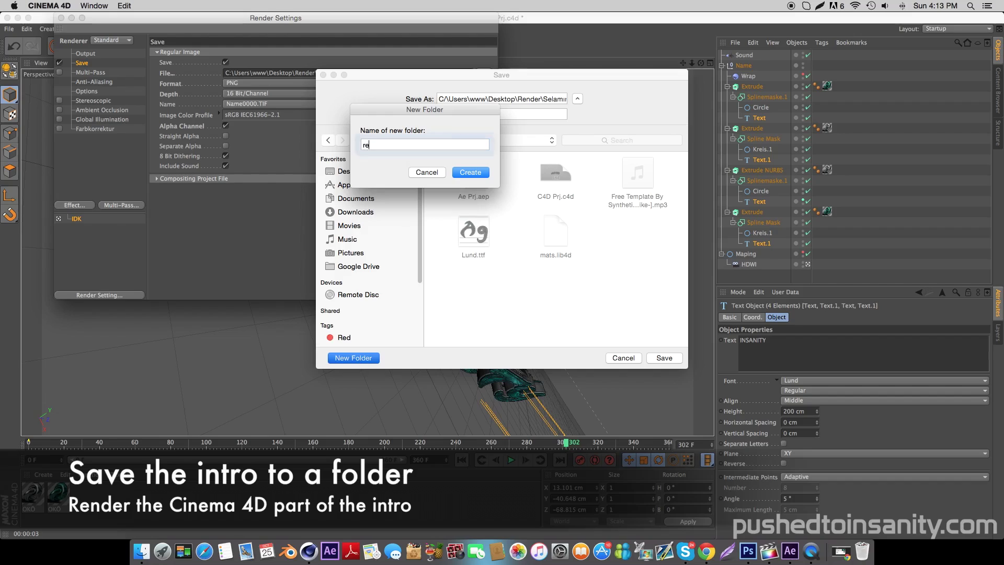
{"action": "type", "text": "nder"}
{"action": "key", "text": "Return"}
{"action": "triple_click", "coordinate": [486, 102]}
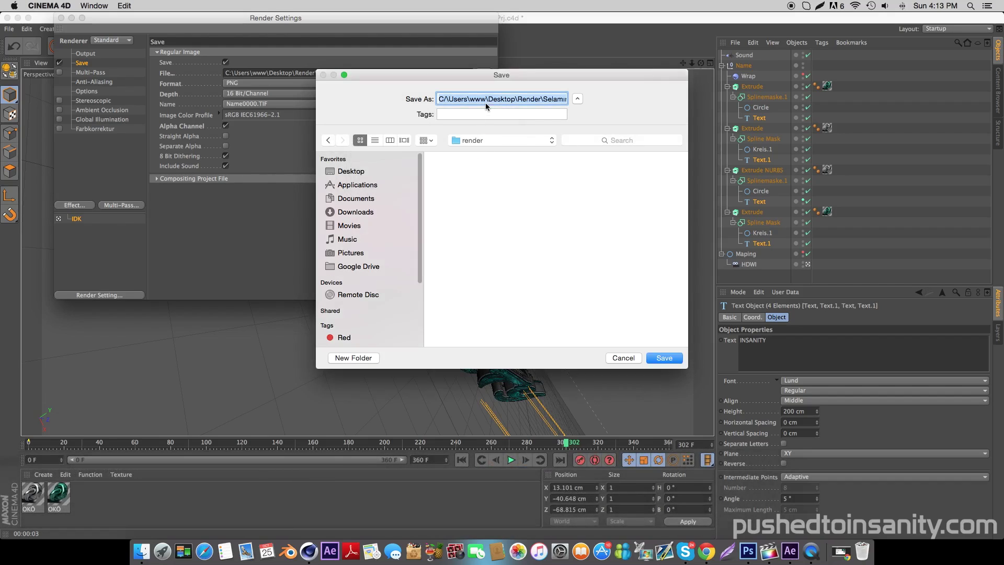
{"action": "type", "text": "render"}
{"action": "key", "text": "Return"}
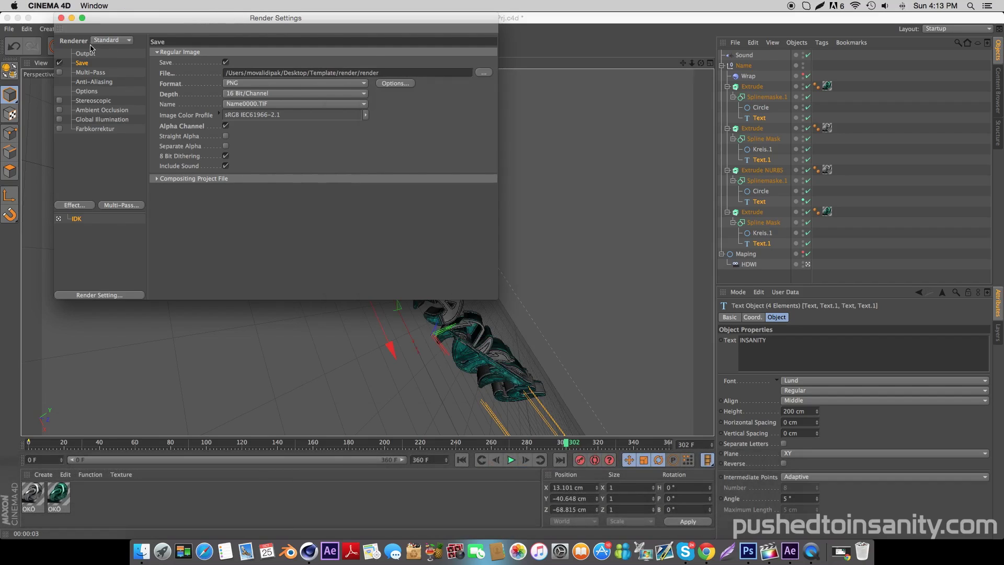
{"action": "left_click", "coordinate": [61, 18]}
Render the full intro animation to the Picture Viewer and fit the preview to the frame
{"action": "key", "text": "shift+r"}
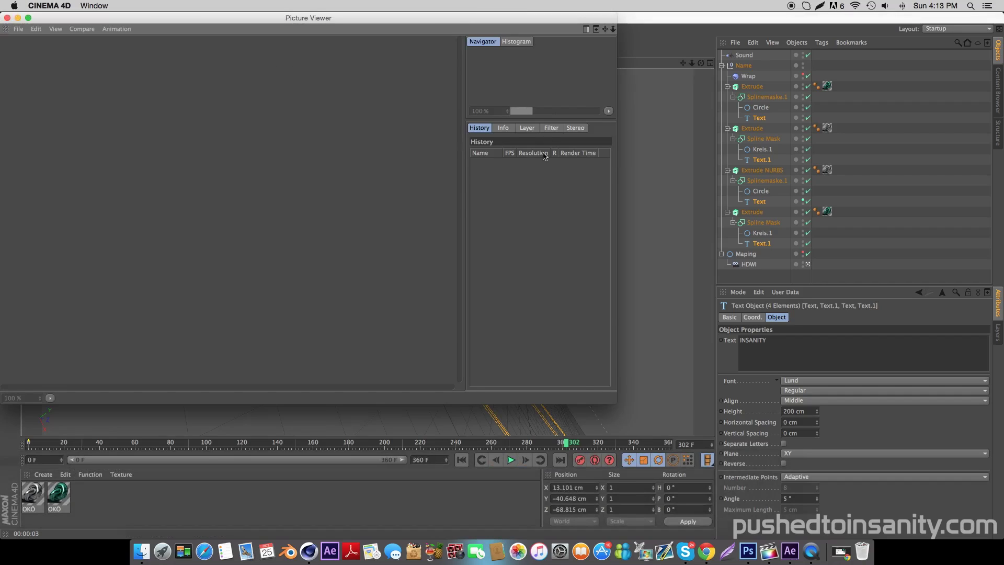
{"action": "left_click_drag", "start_coordinate": [527, 113], "coordinate": [528, 113]}
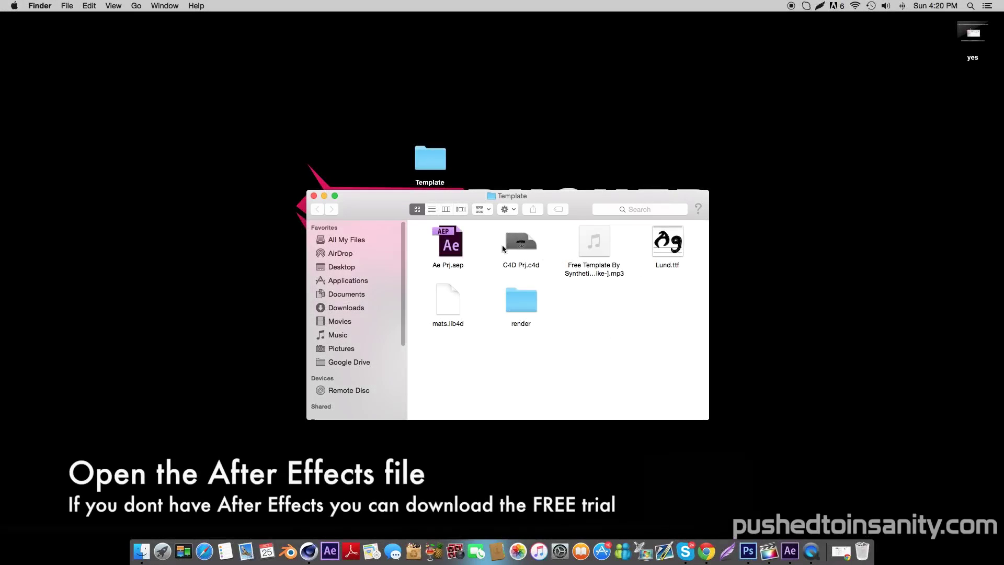
Open Ae Prj.aep, show the Template composition, and make layers 6 and 7 visible
{"action": "double_click", "coordinate": [456, 249]}
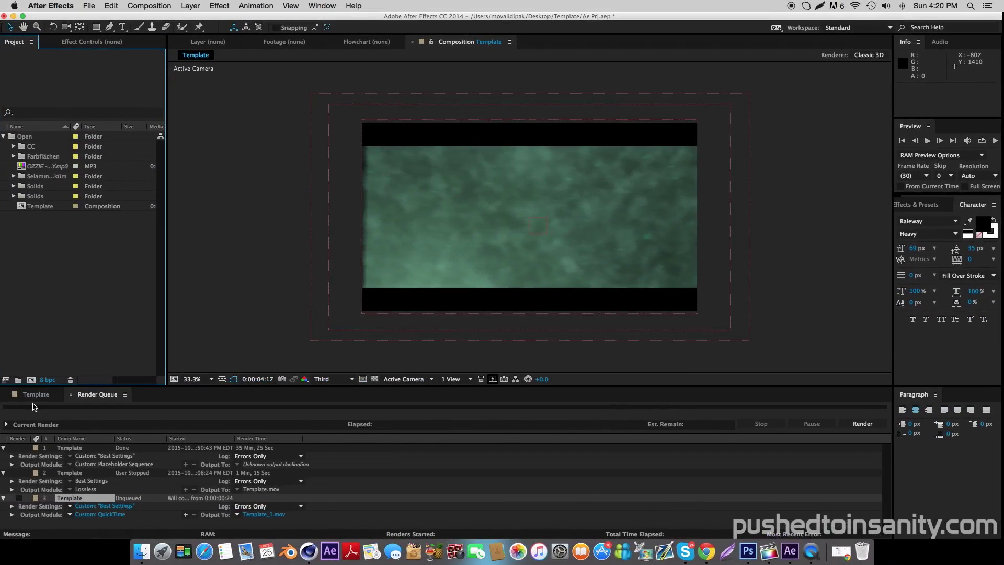
{"action": "left_click", "coordinate": [32, 394]}
{"action": "left_click_drag", "start_coordinate": [5, 479], "coordinate": [4, 488]}
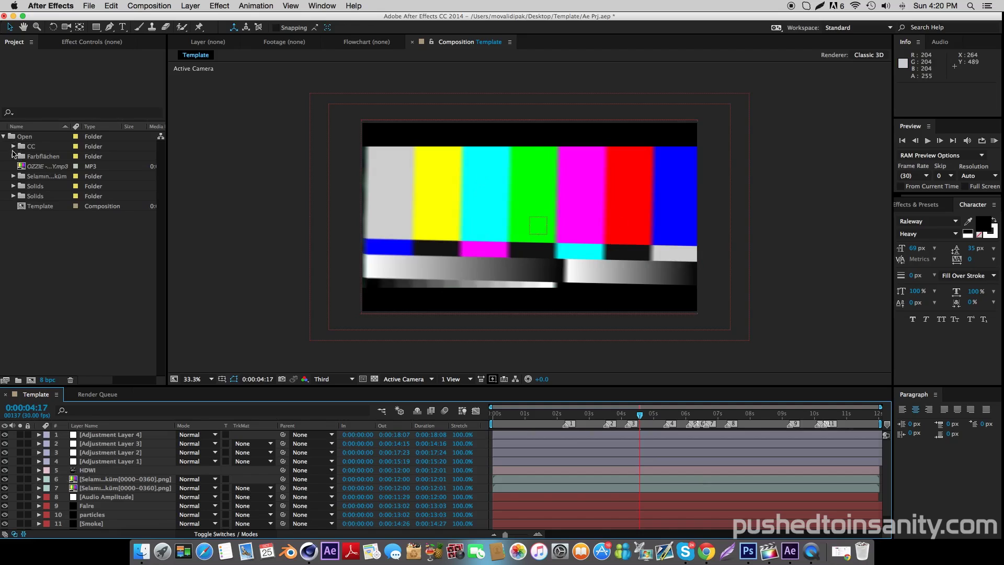
{"action": "left_click", "coordinate": [36, 168]}
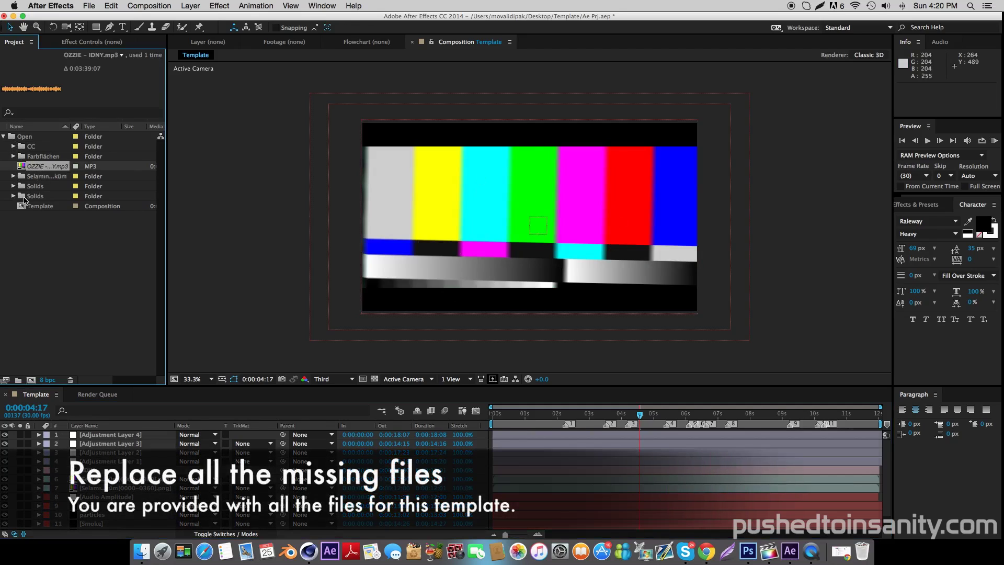
Expand and collapse the Farbflächen, CC and Selamın Aleyküm project folders to inspect their contents
{"action": "left_click", "coordinate": [13, 156]}
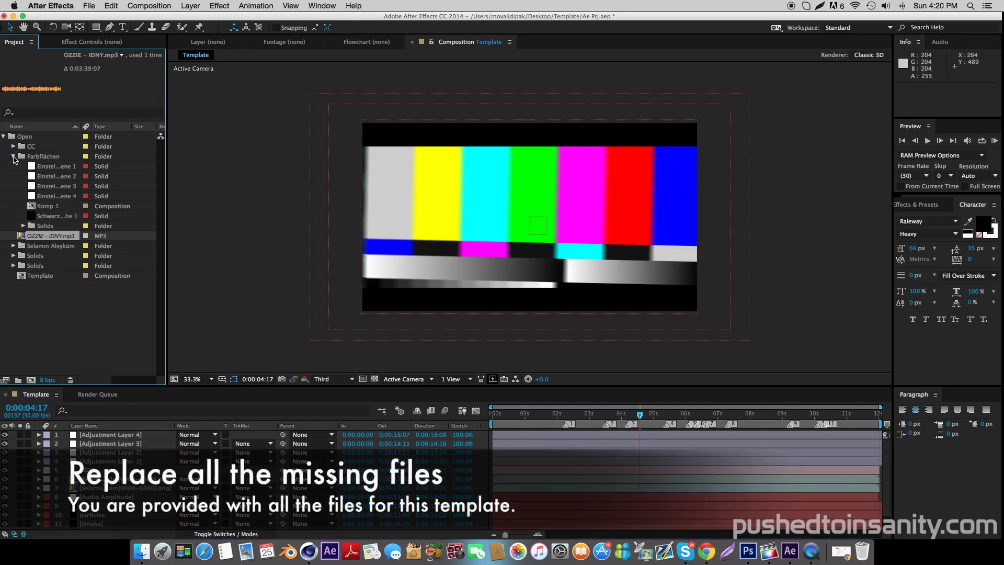
{"action": "left_click", "coordinate": [14, 156]}
{"action": "left_click", "coordinate": [13, 156]}
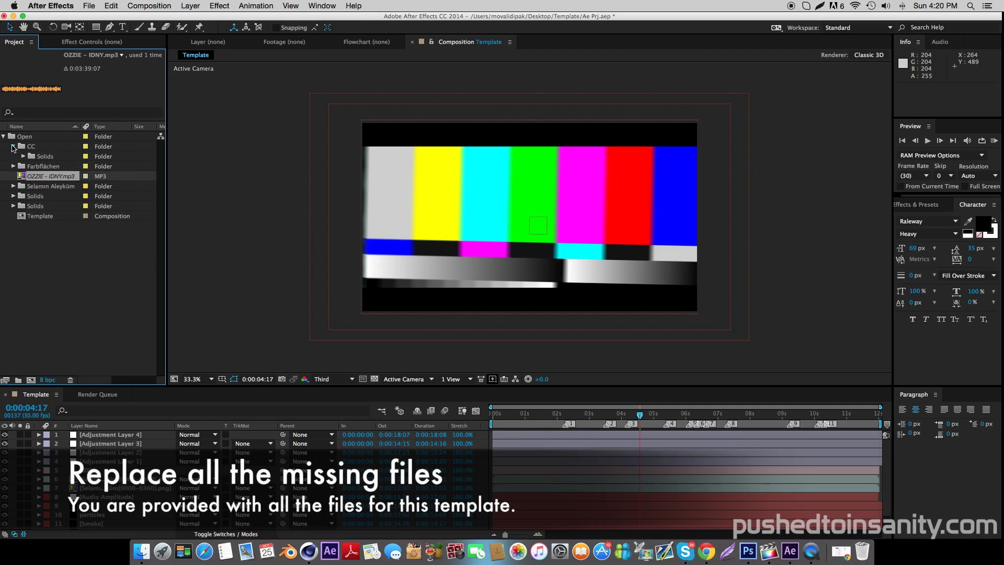
{"action": "left_click", "coordinate": [13, 156]}
{"action": "left_click", "coordinate": [13, 176]}
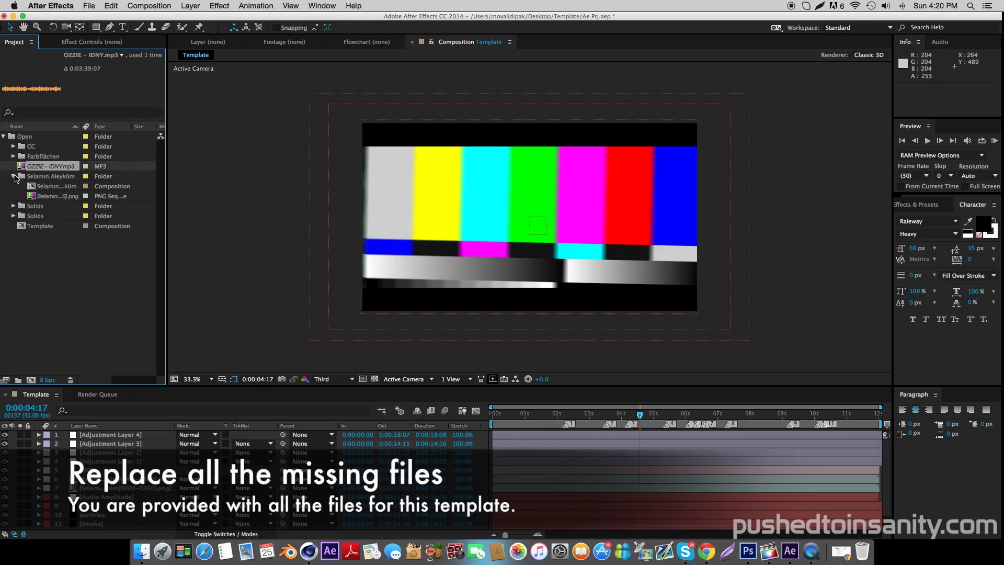
{"action": "left_click", "coordinate": [59, 278]}
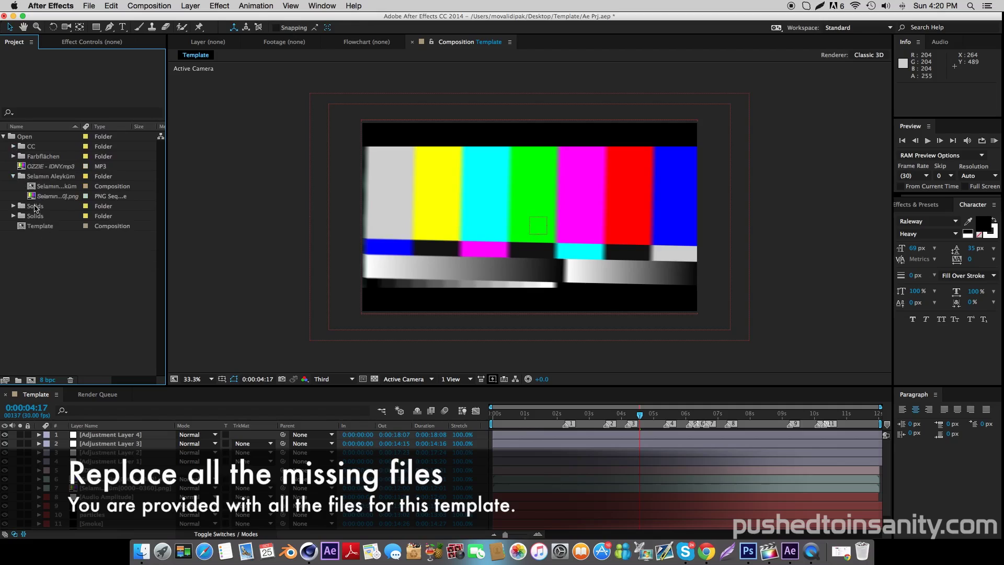
Rename the Selamın Aleyküm folder to 'Intro Template'
{"action": "left_click", "coordinate": [45, 179]}
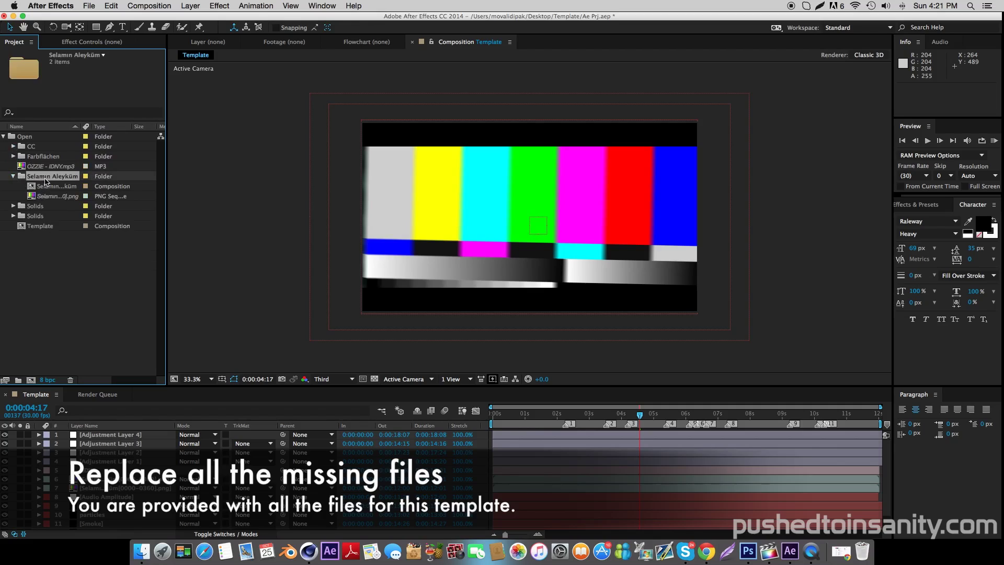
{"action": "right_click", "coordinate": [47, 179]}
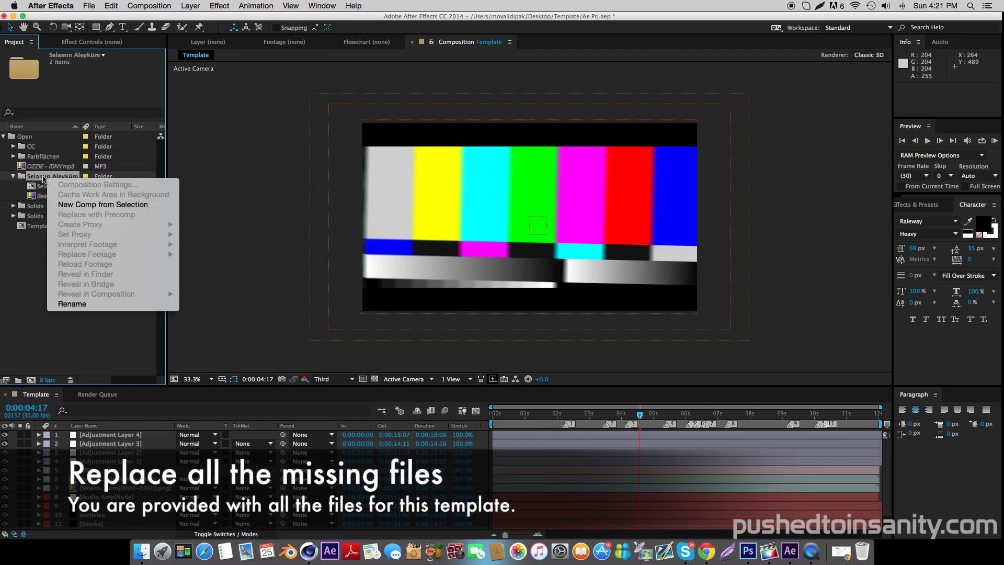
{"action": "left_click", "coordinate": [89, 306]}
{"action": "type", "text": "Int"}
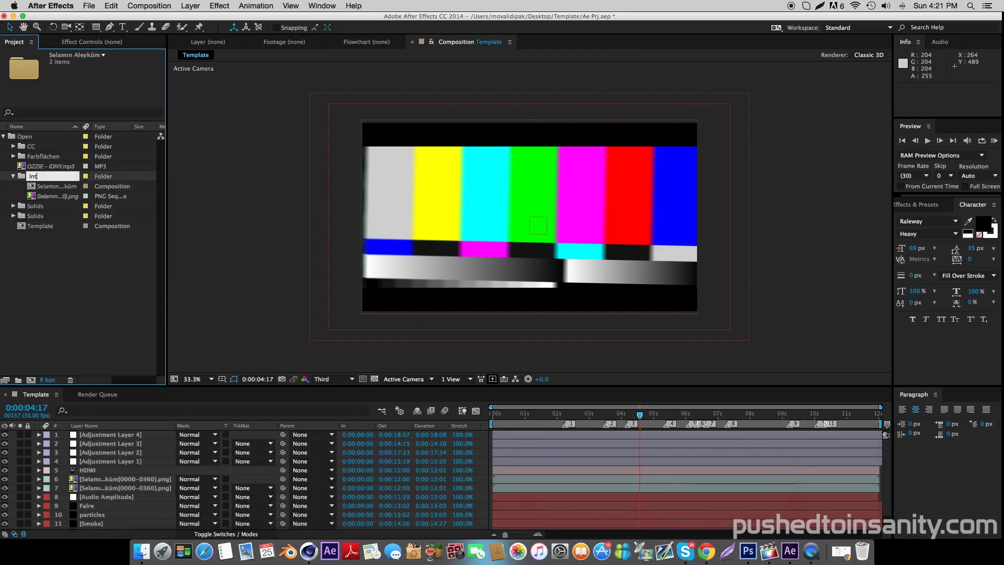
{"action": "type", "text": "te"}
{"action": "key", "text": "Return"}
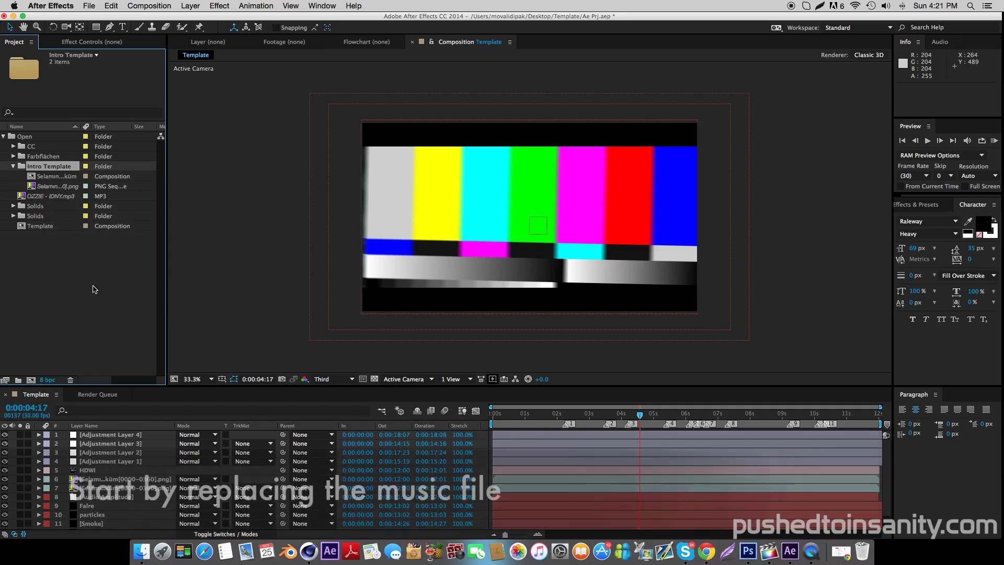
{"action": "left_click", "coordinate": [41, 199]}
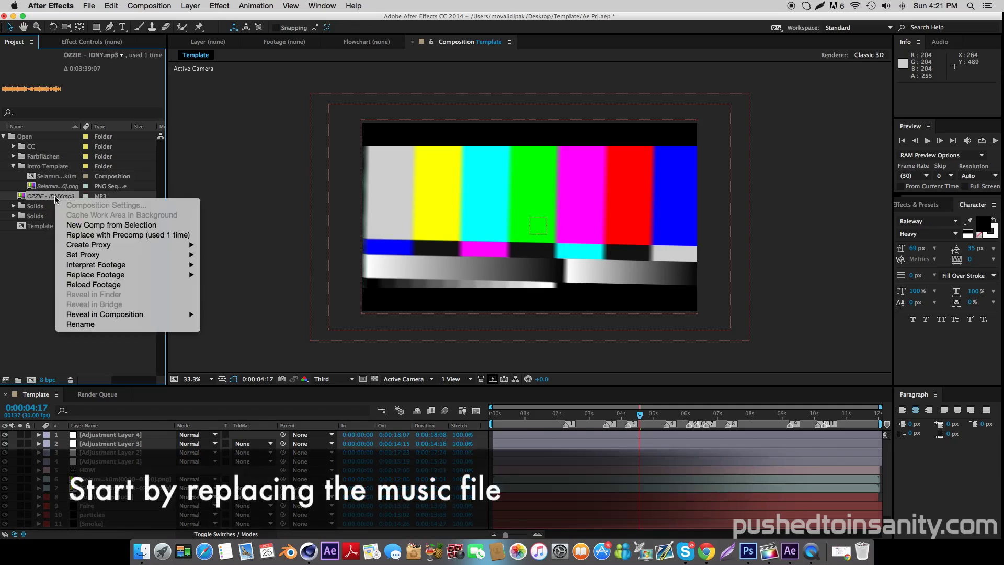
Replace the missing OZZIE - IDNY.mp3 with the MP3 file from Desktop/Template
{"action": "right_click", "coordinate": [55, 198]}
{"action": "mouse_move", "coordinate": [120, 281]}
{"action": "left_click", "coordinate": [235, 274]}
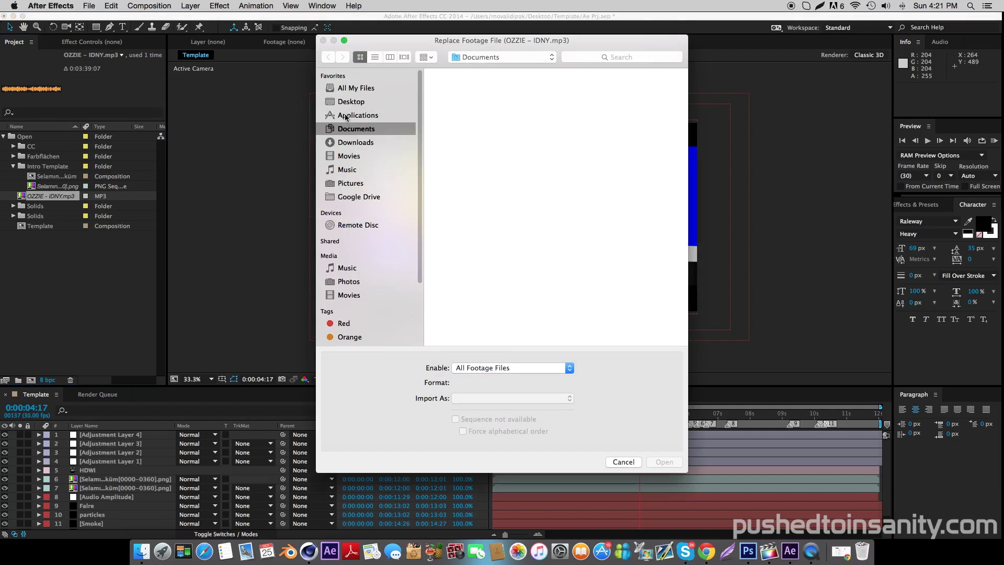
{"action": "left_click", "coordinate": [344, 105]}
{"action": "double_click", "coordinate": [525, 95]}
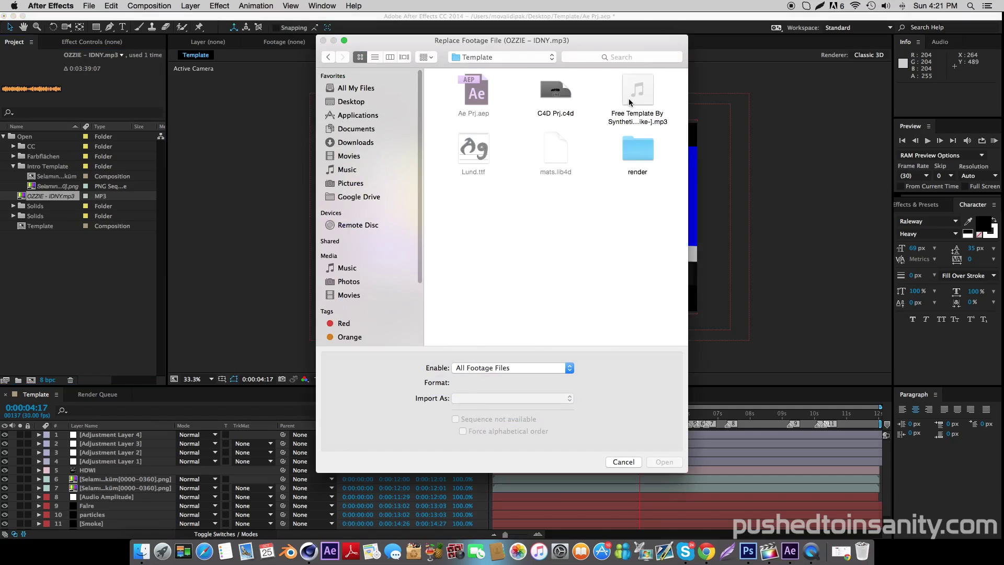
{"action": "double_click", "coordinate": [630, 102]}
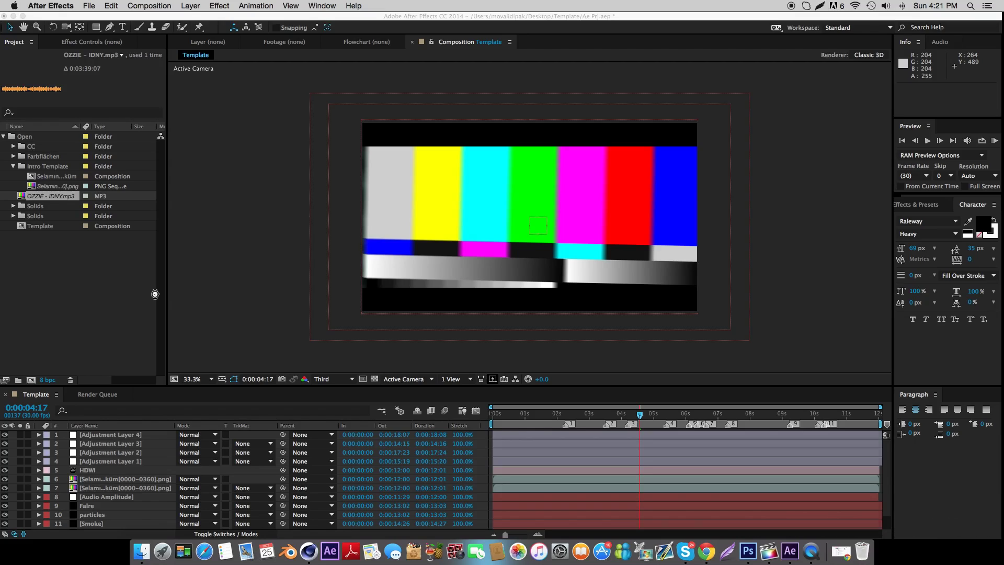
Start replacing the missing intro PNG sequence footage with a file
{"action": "left_click", "coordinate": [116, 265]}
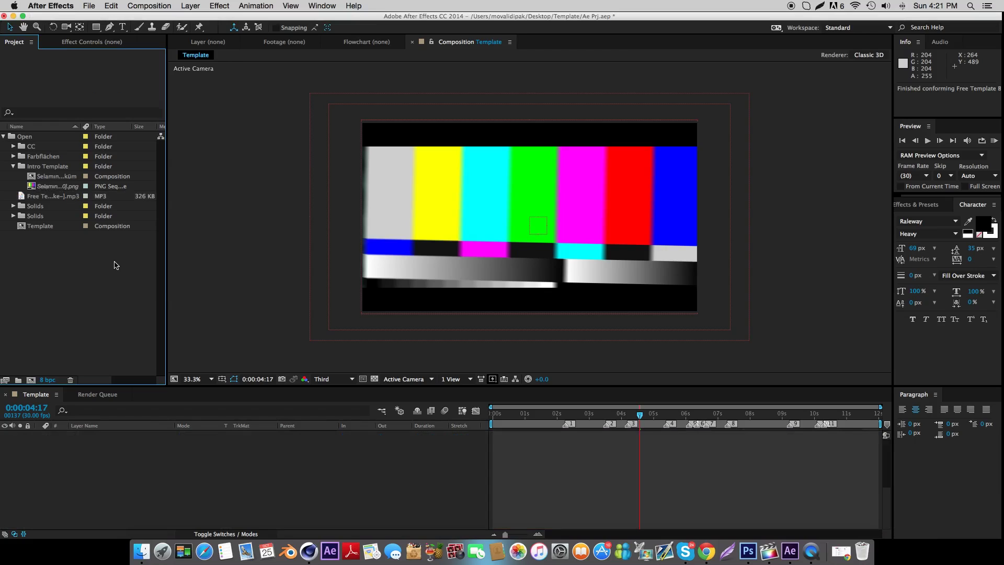
{"action": "left_click", "coordinate": [64, 188]}
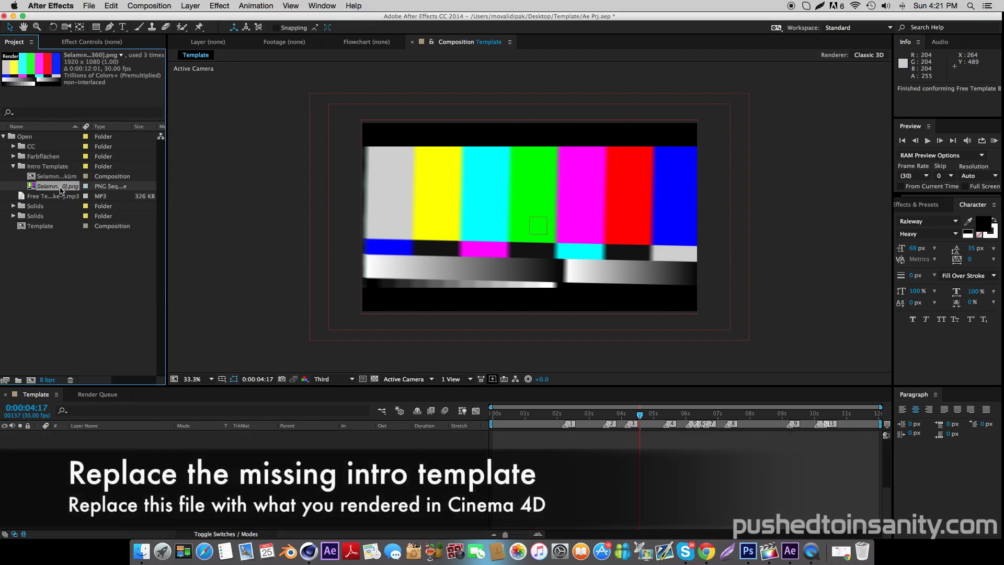
{"action": "right_click", "coordinate": [51, 189]}
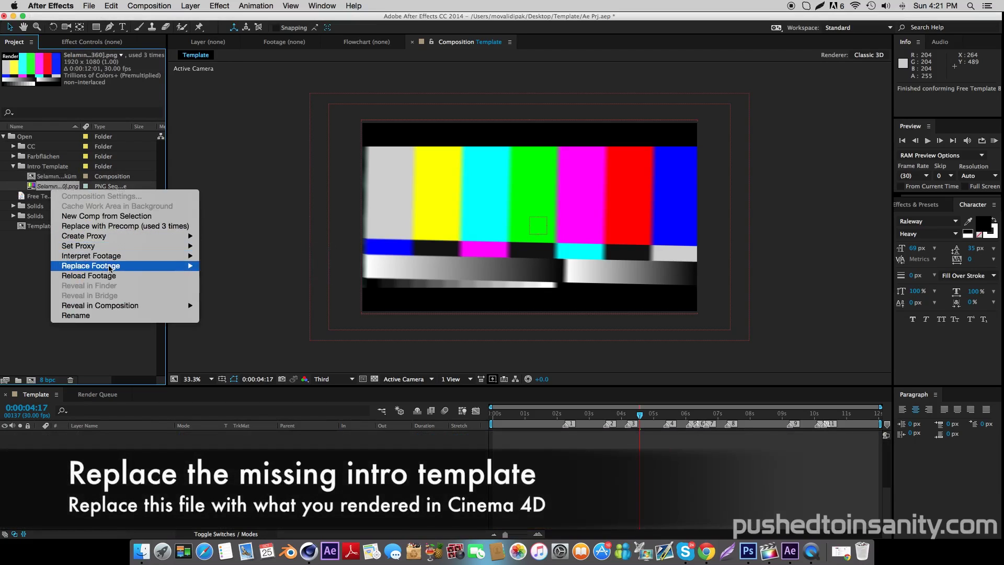
{"action": "mouse_move", "coordinate": [111, 268]}
{"action": "left_click", "coordinate": [218, 268]}
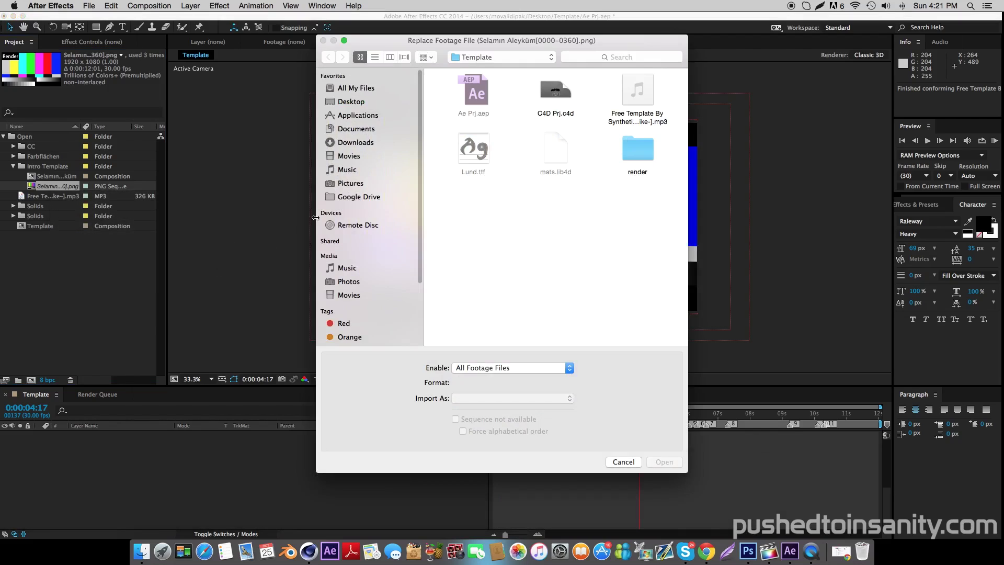
In the render folder, preview the rendered frames and select render0000.png as the sequence start
{"action": "double_click", "coordinate": [641, 149]}
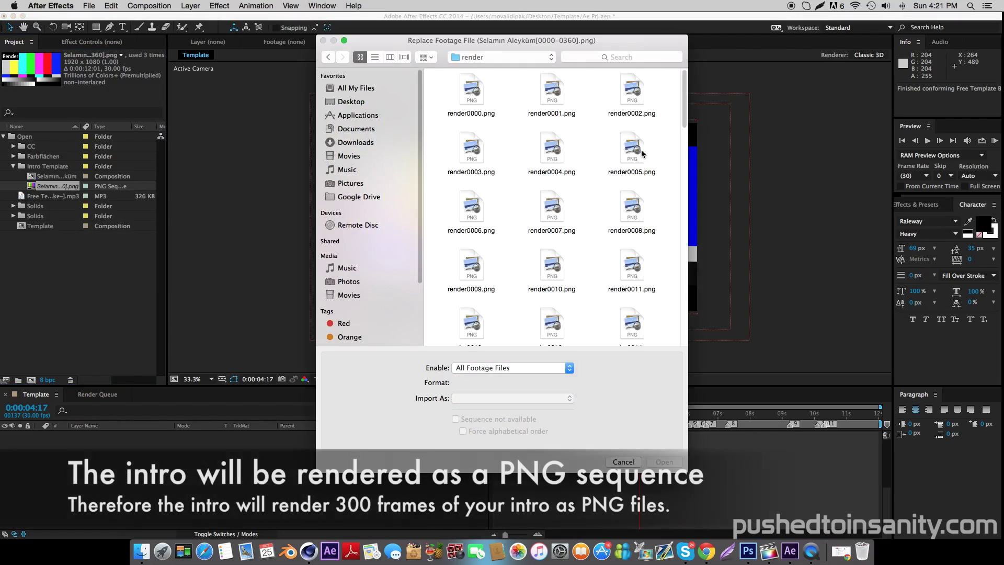
{"action": "left_click", "coordinate": [477, 94]}
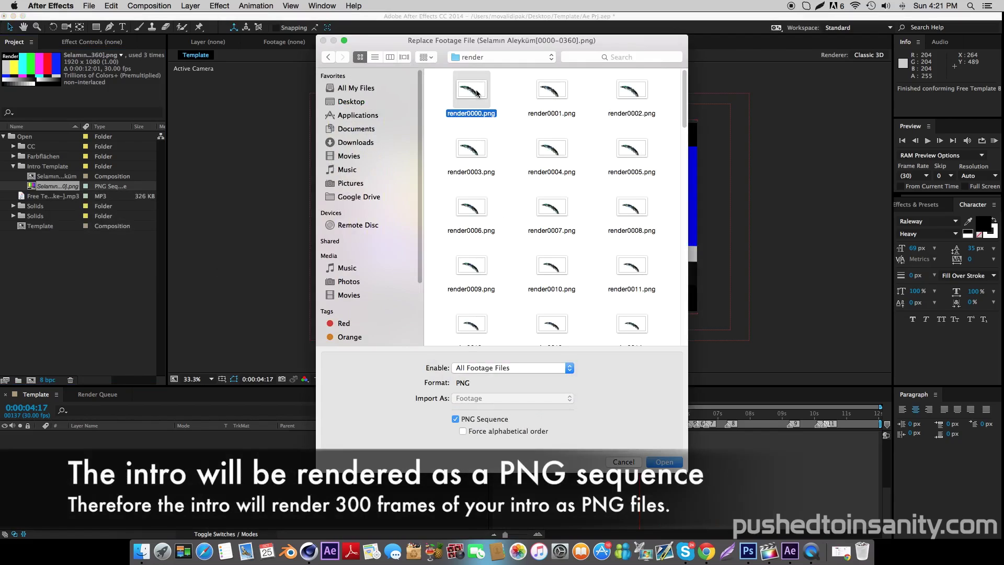
{"action": "key", "text": "space"}
{"action": "key", "text": "Down"}
{"action": "key", "text": "Down"}
{"action": "key", "text": "Down"}
{"action": "key", "text": "Down"}
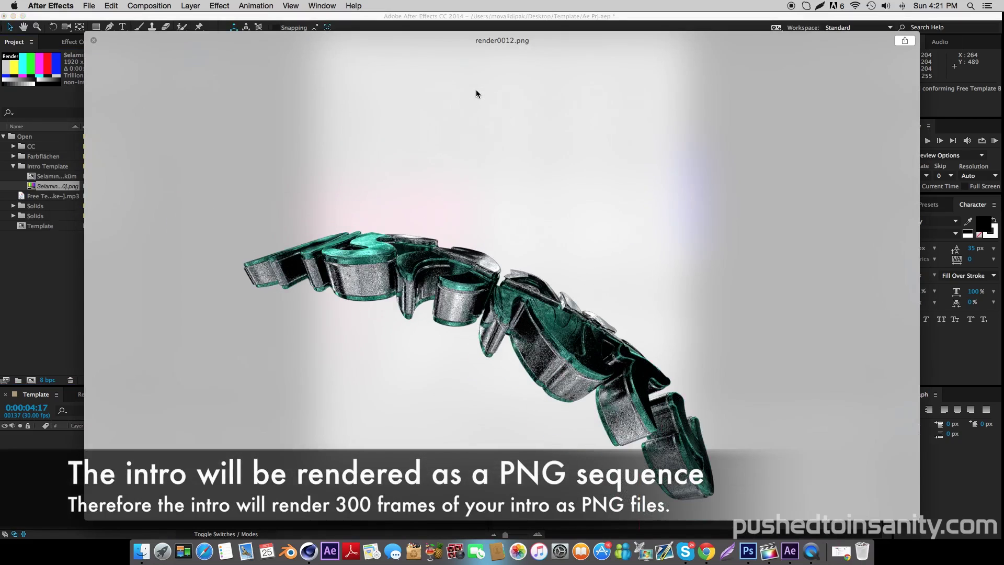
{"action": "key", "text": "Down"}
{"action": "key", "text": "Down"}
{"action": "key", "text": "Down"}
{"action": "key", "text": "Down"}
{"action": "key", "text": "Down"}
{"action": "key", "text": "Down"}
{"action": "key", "text": "Down"}
{"action": "key", "text": "Down"}
{"action": "key", "text": "Down"}
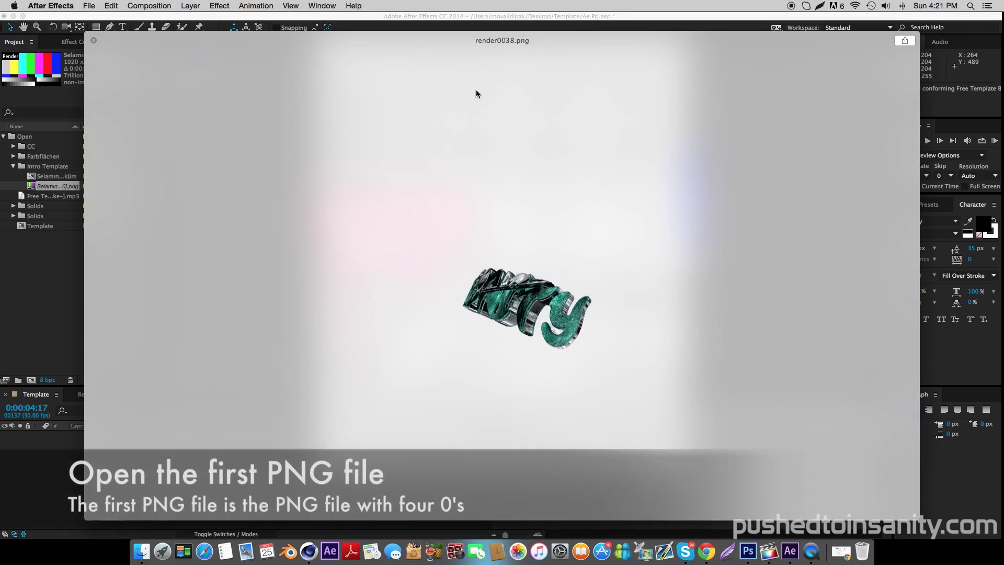
{"action": "key", "text": "Down"}
{"action": "key", "text": "Down"}
{"action": "key", "text": "Down"}
{"action": "key", "text": "Down"}
{"action": "key", "text": "Down"}
{"action": "key", "text": "Down"}
{"action": "key", "text": "space"}
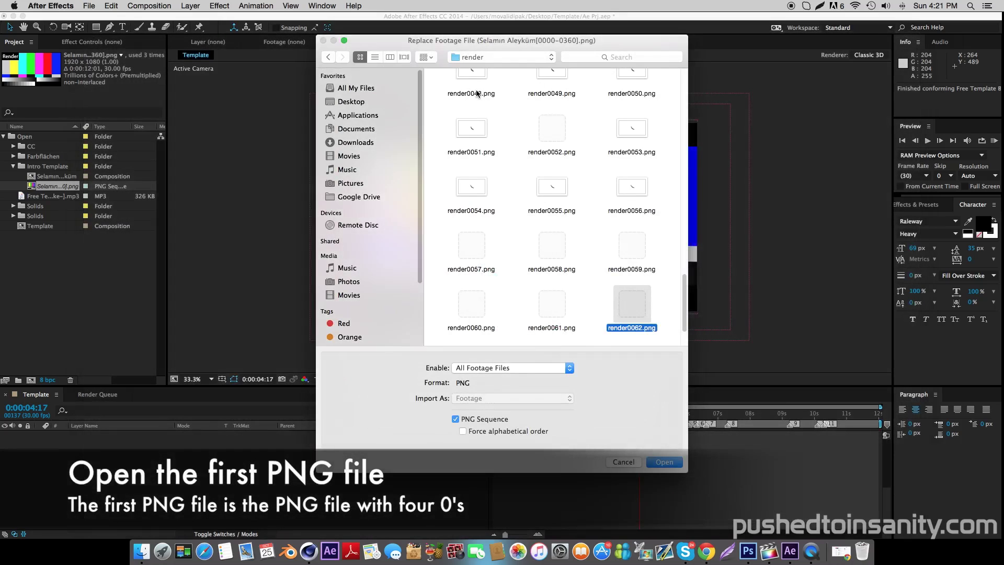
{"action": "scroll", "coordinate": [528, 126], "scroll_direction": "up", "scroll_amount": 10}
{"action": "left_click", "coordinate": [480, 96]}
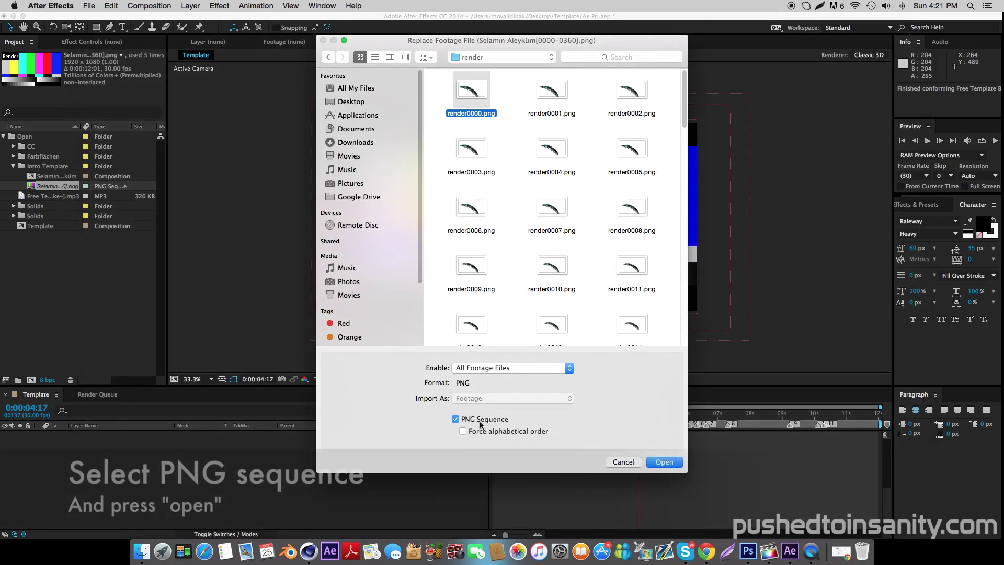
Confirm the render[0000-0064].png replacement and scrub Template's first second to check the INSANITY intro
{"action": "left_click", "coordinate": [664, 463]}
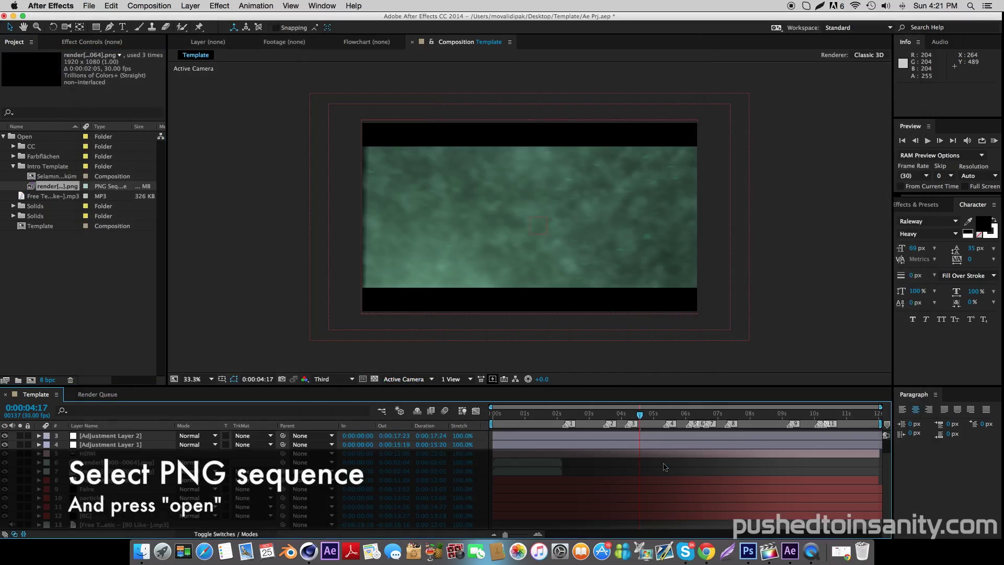
{"action": "left_click", "coordinate": [524, 416]}
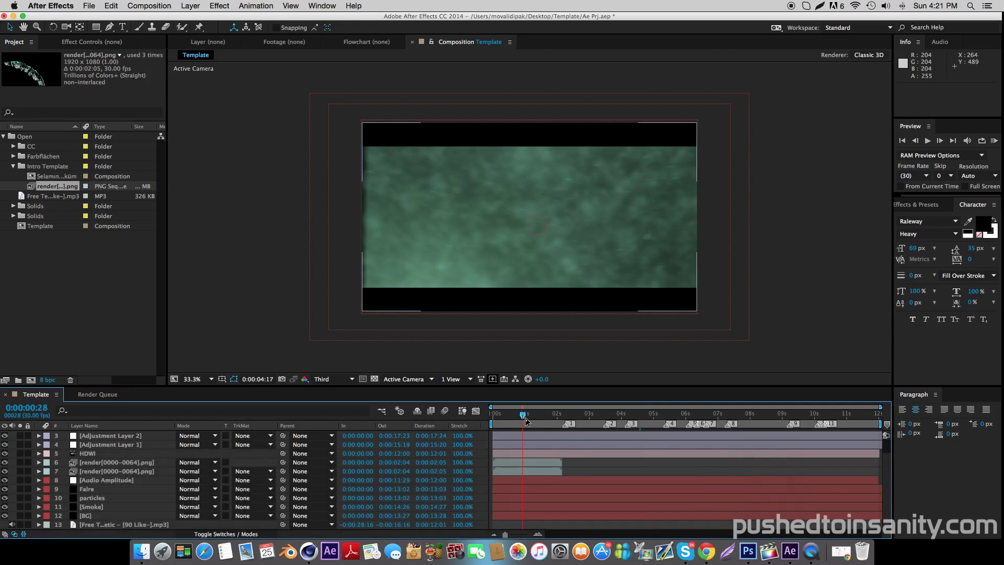
{"action": "left_click", "coordinate": [534, 418]}
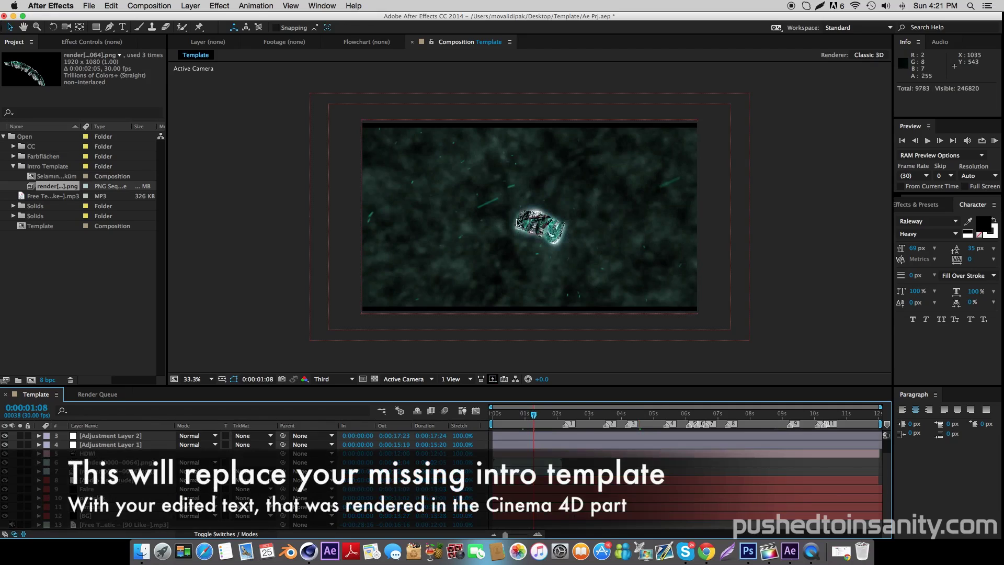
{"action": "left_click", "coordinate": [500, 418]}
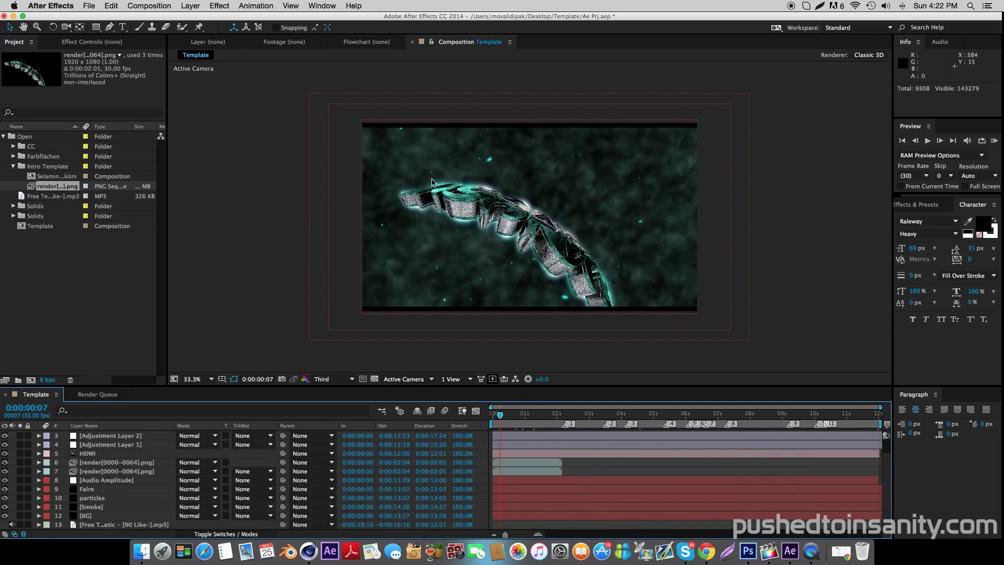
{"action": "left_click", "coordinate": [155, 5]}
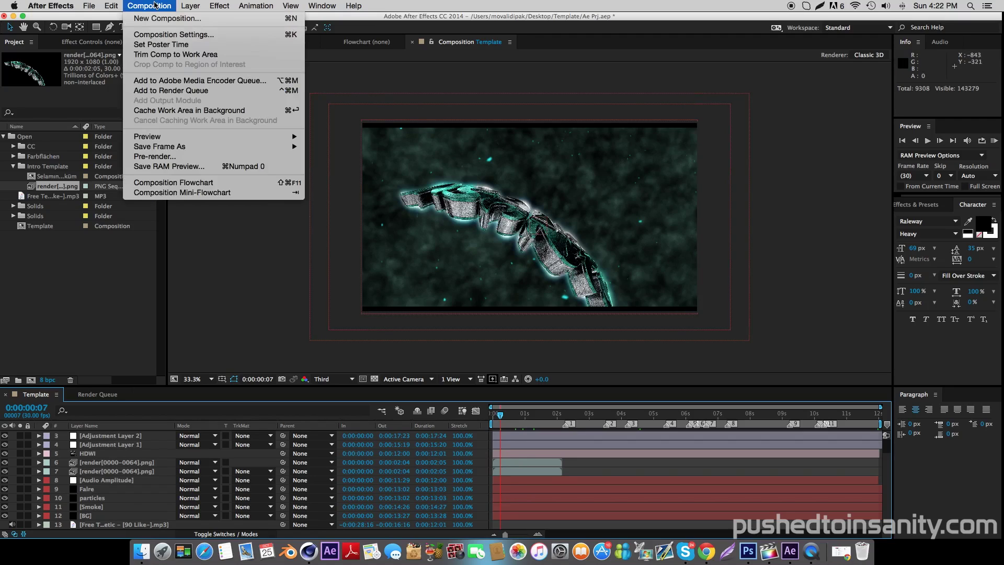
Add the Template composition to the Render Queue and start rendering it
{"action": "left_click", "coordinate": [187, 90]}
{"action": "left_click", "coordinate": [843, 427]}
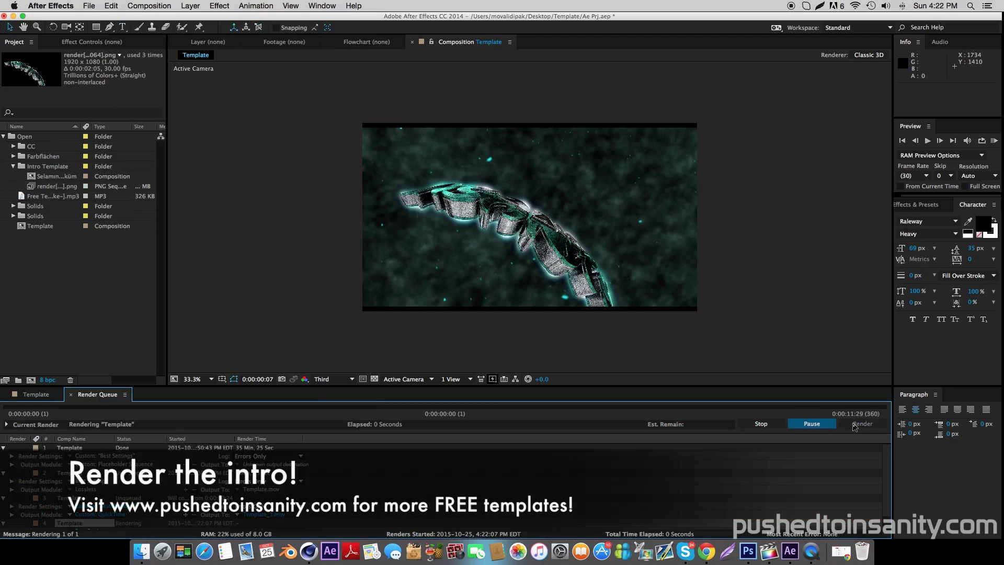